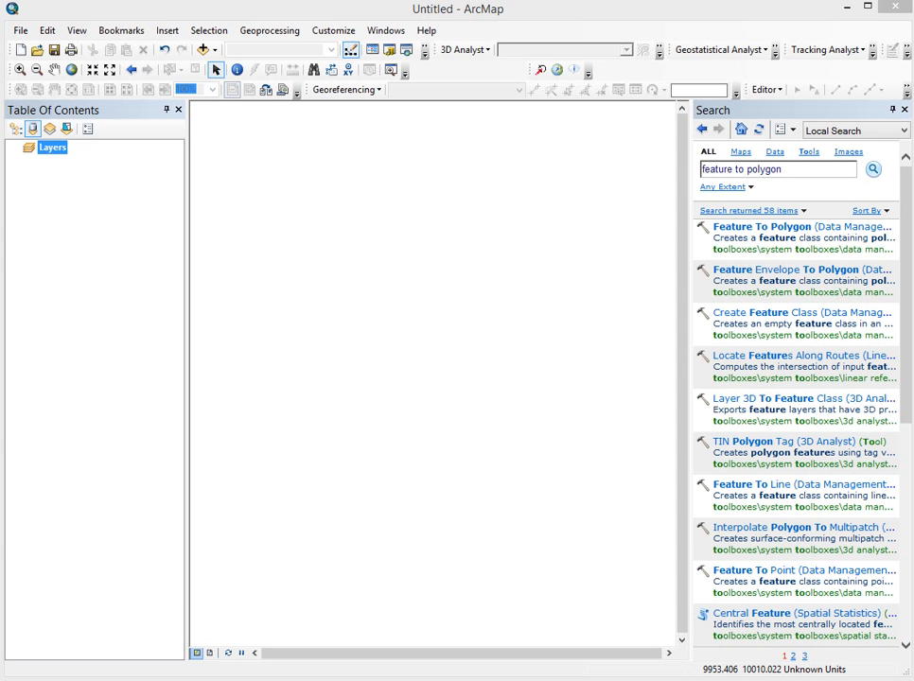
# Open 3-20-15RED22.csv from the grouppointfiles folder in Notepad and examine the point descriptions.
pyautogui.hotkey('alt', 'Tab')
pyautogui.moveTo(321, 143); pyautogui.dragTo(512, 167)
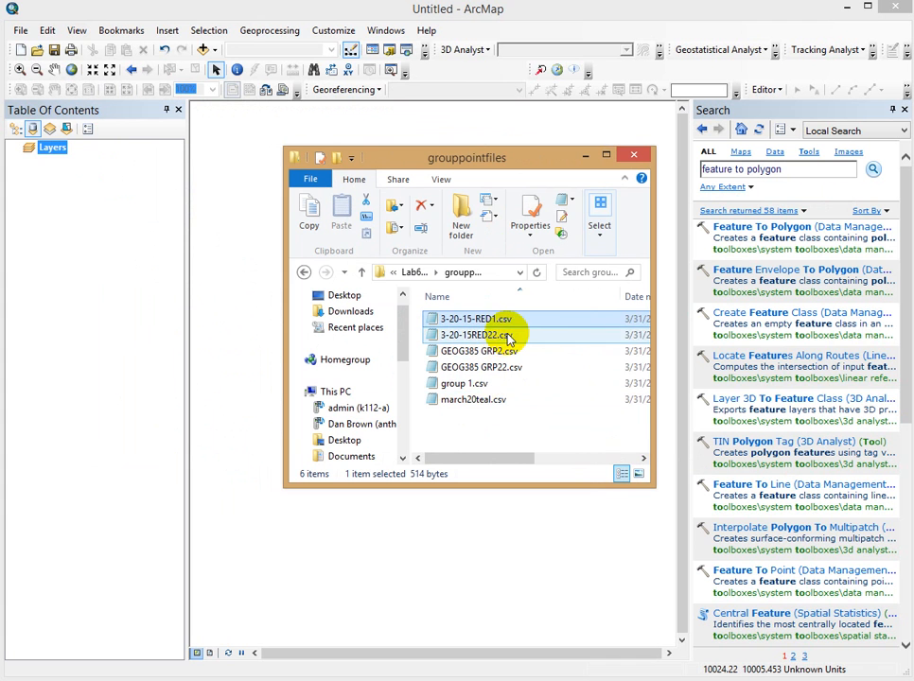
pyautogui.click(490, 338)
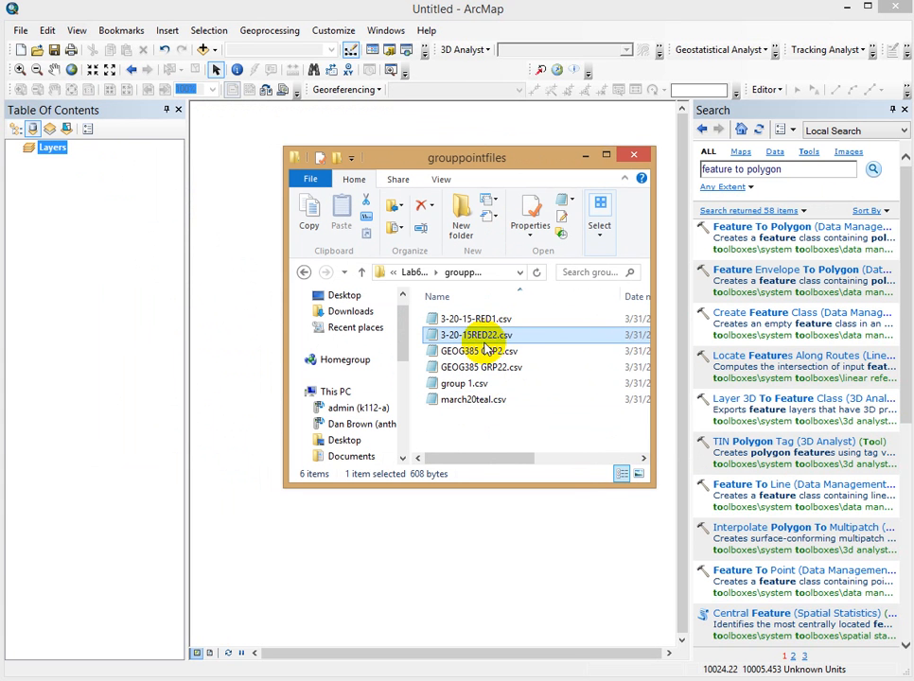
pyautogui.doubleClick(490, 338)
pyautogui.moveTo(651, 129); pyautogui.dragTo(501, 131)
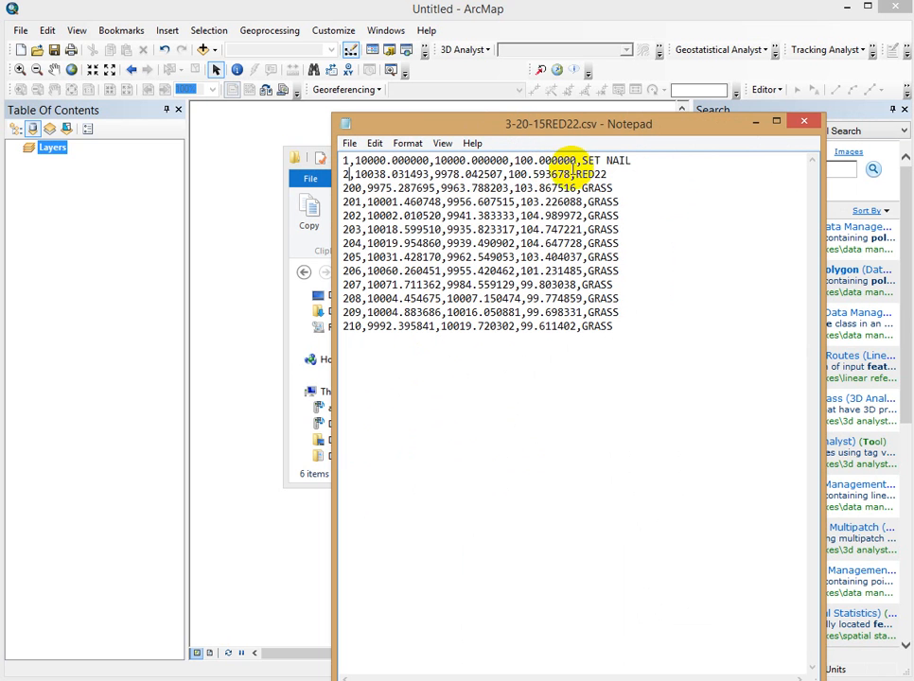
pyautogui.moveTo(583, 159); pyautogui.dragTo(608, 177)
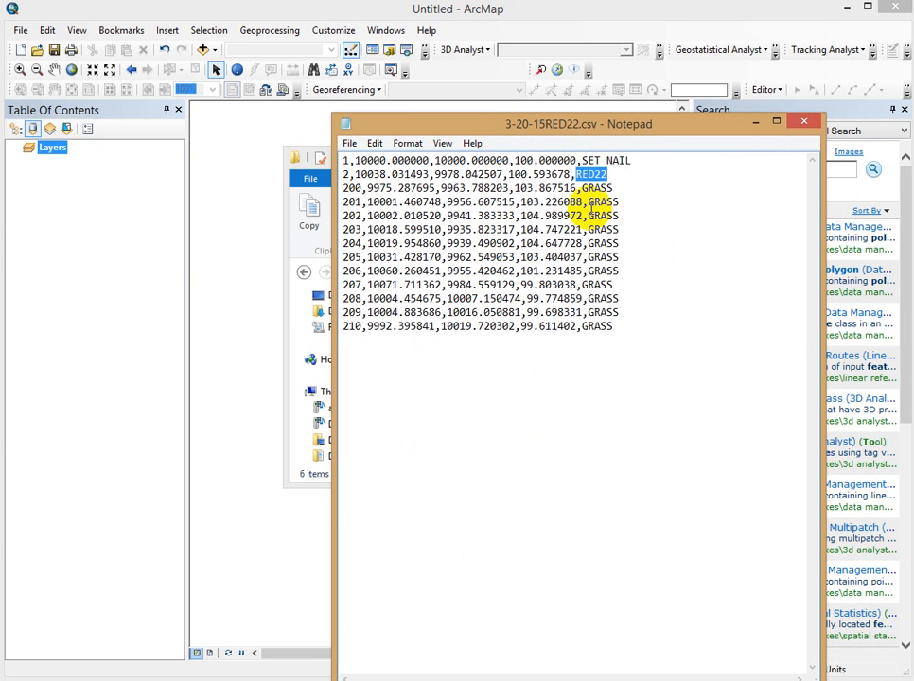
pyautogui.click(588, 216)
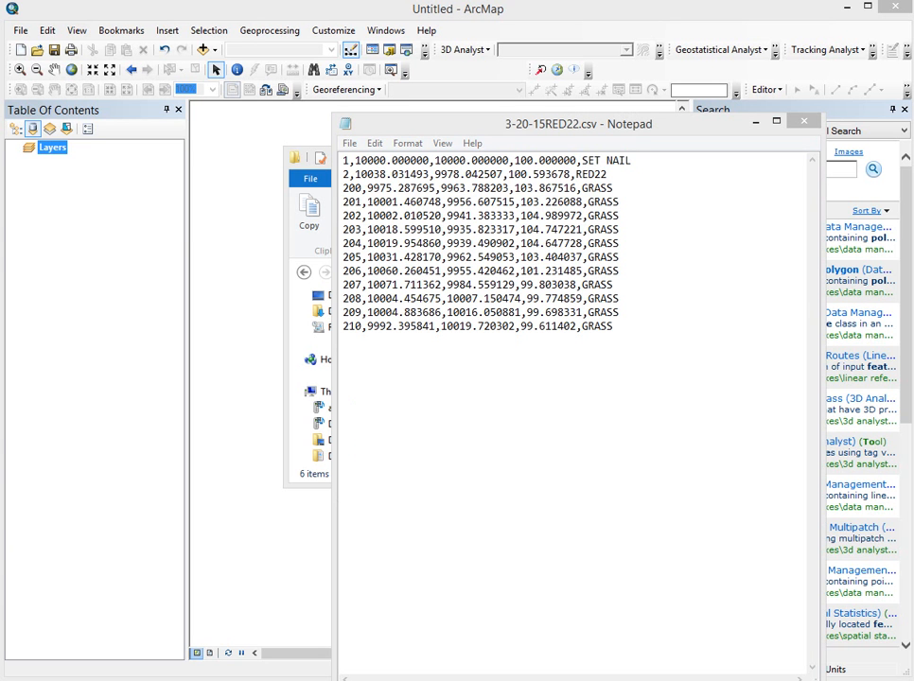
# Read the Group Point Files e-mail in Firefox for the column order of the CSV files.
pyautogui.moveTo(911, 159); pyautogui.dragTo(484, 106)
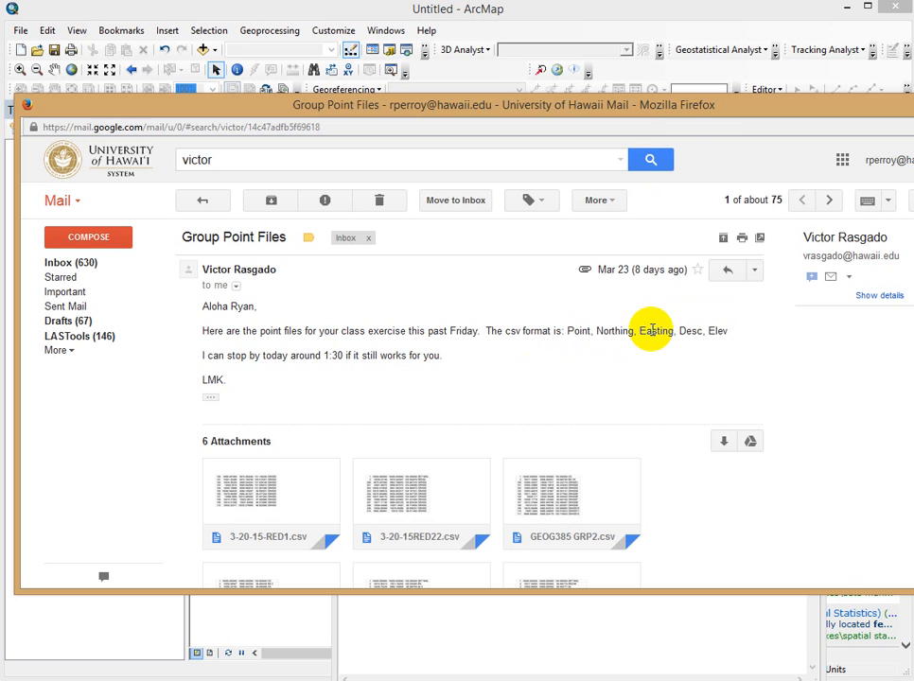
pyautogui.moveTo(688, 103); pyautogui.dragTo(785, 176)
pyautogui.click(786, 153)
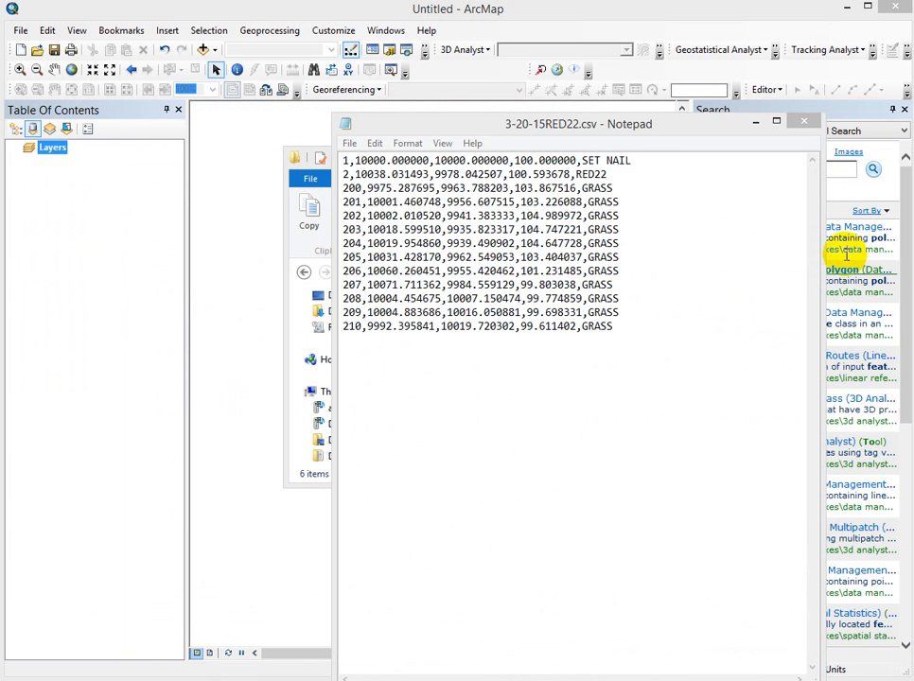
# Examine the northing, easting and point number columns in 3-20-15RED22.csv, and return to the empty ArcMap document.
pyautogui.moveTo(356, 161); pyautogui.dragTo(490, 161)
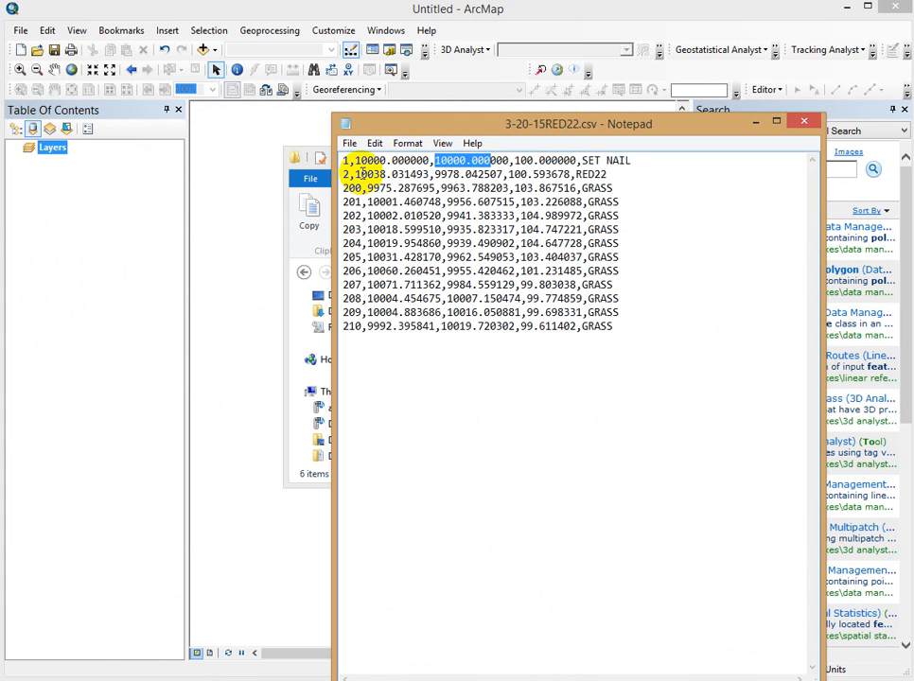
pyautogui.moveTo(361, 175); pyautogui.dragTo(441, 188)
pyautogui.click(452, 188)
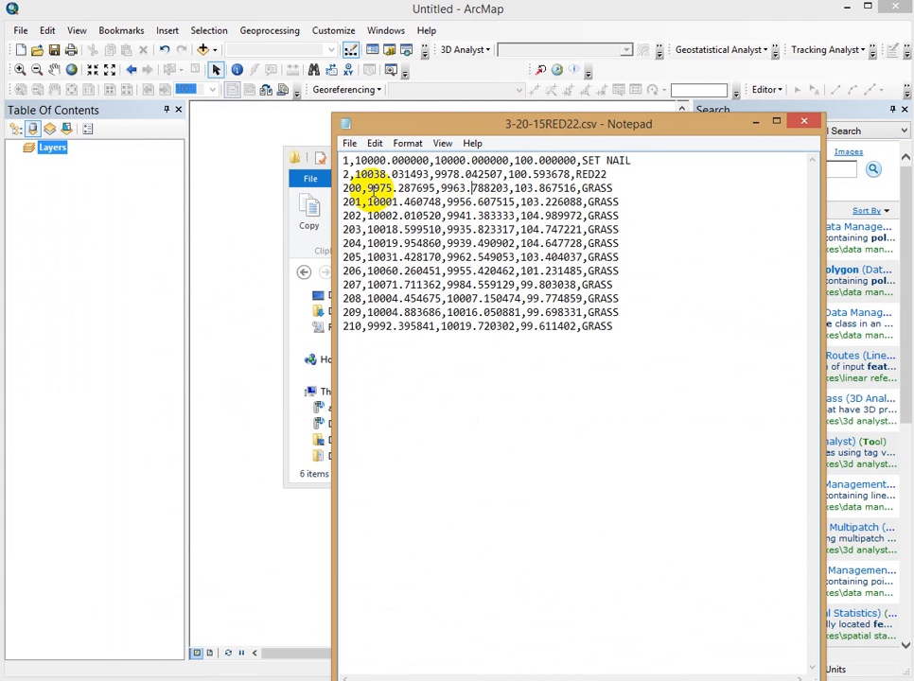
pyautogui.click(356, 243)
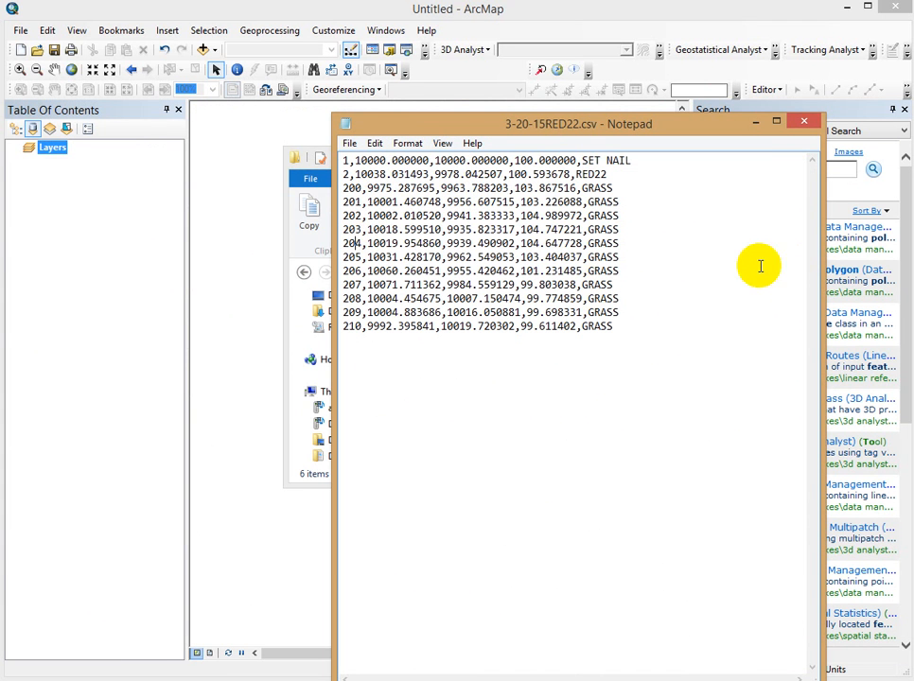
pyautogui.click(758, 123)
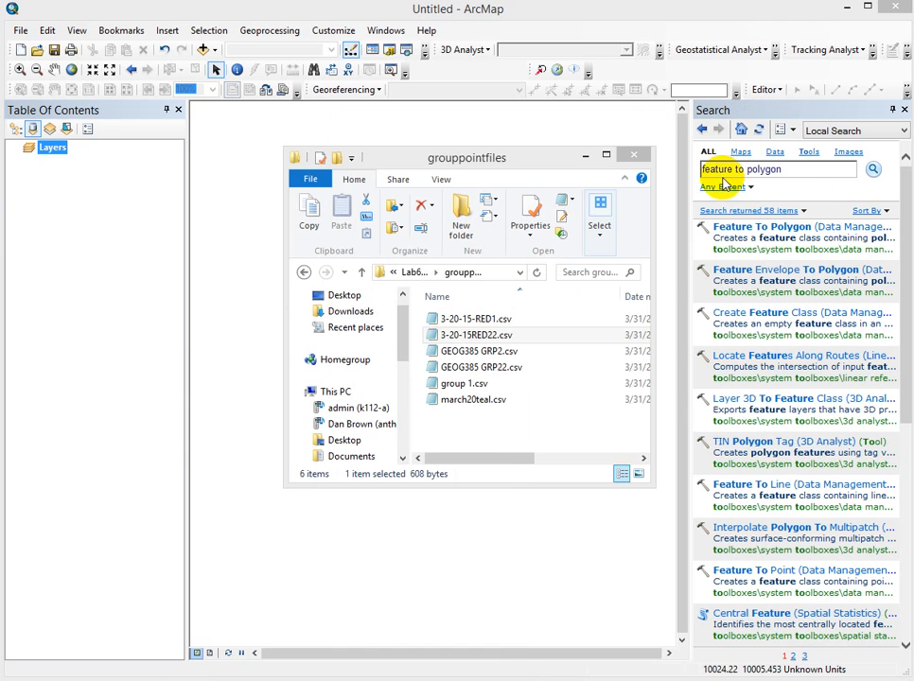
pyautogui.click(587, 154)
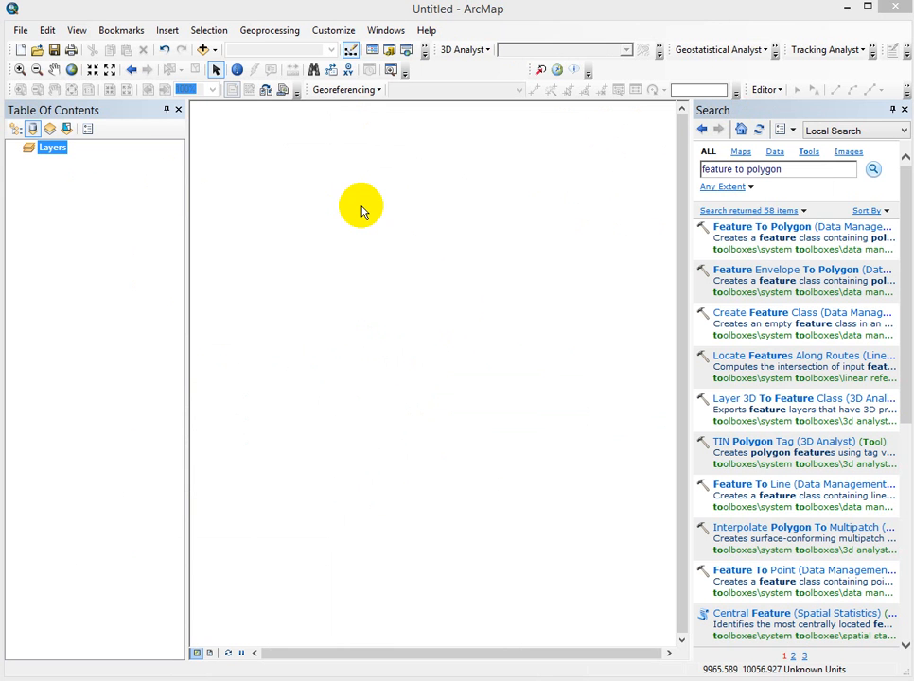
# Start Add XY Data and choose 3-20-15RED22.csv from the grouppointfiles folder as the source table.
pyautogui.click(19, 31)
pyautogui.moveTo(63, 163)
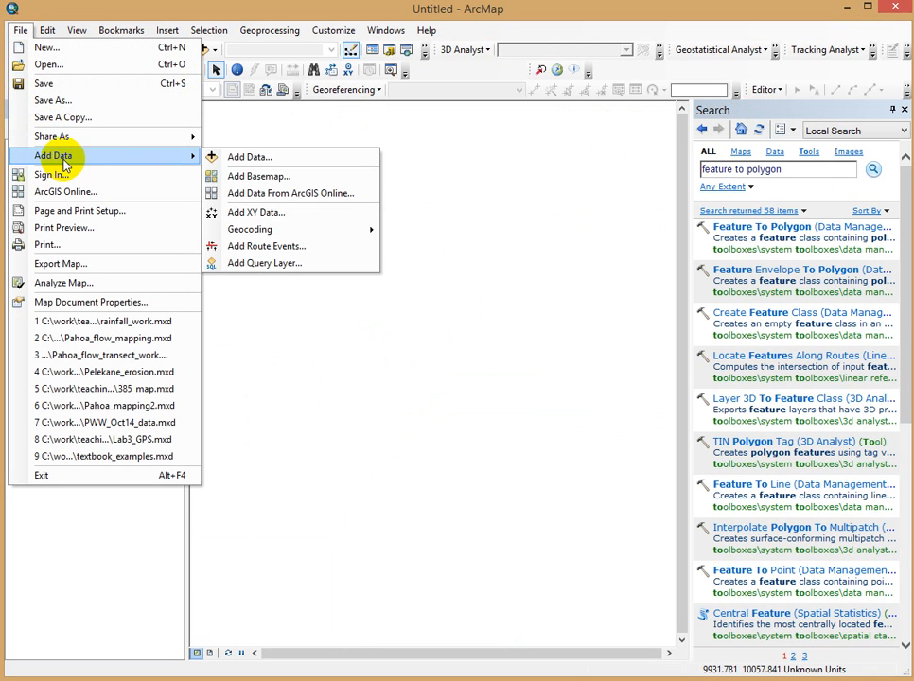
pyautogui.click(248, 212)
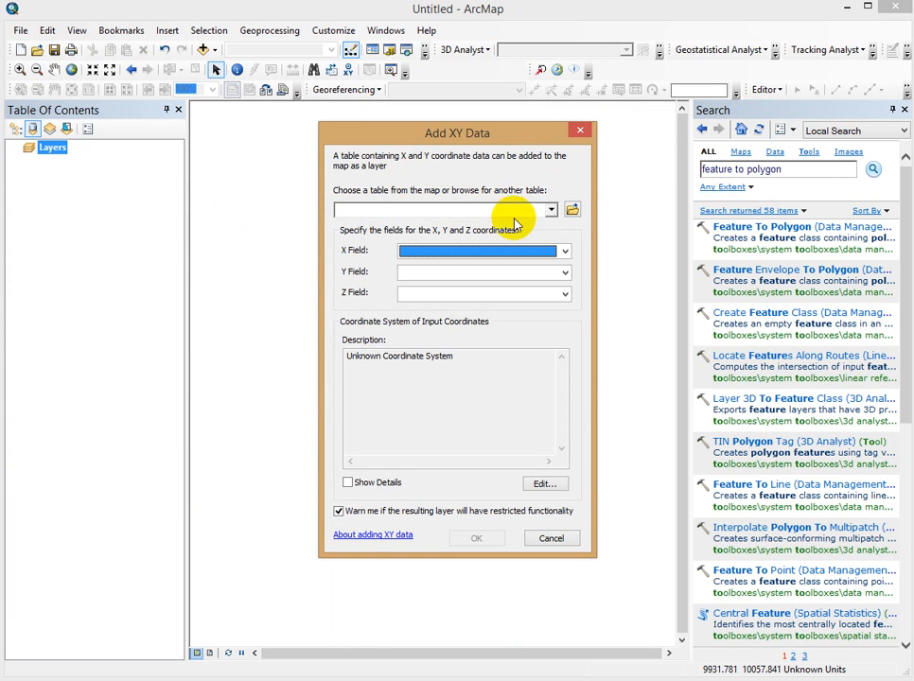
pyautogui.click(572, 209)
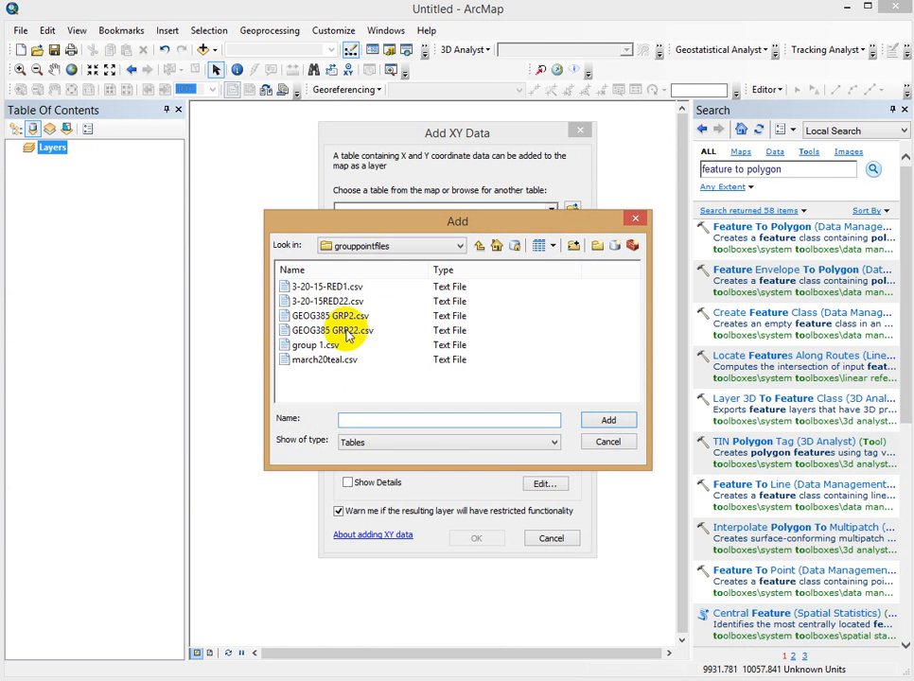
pyautogui.click(317, 301)
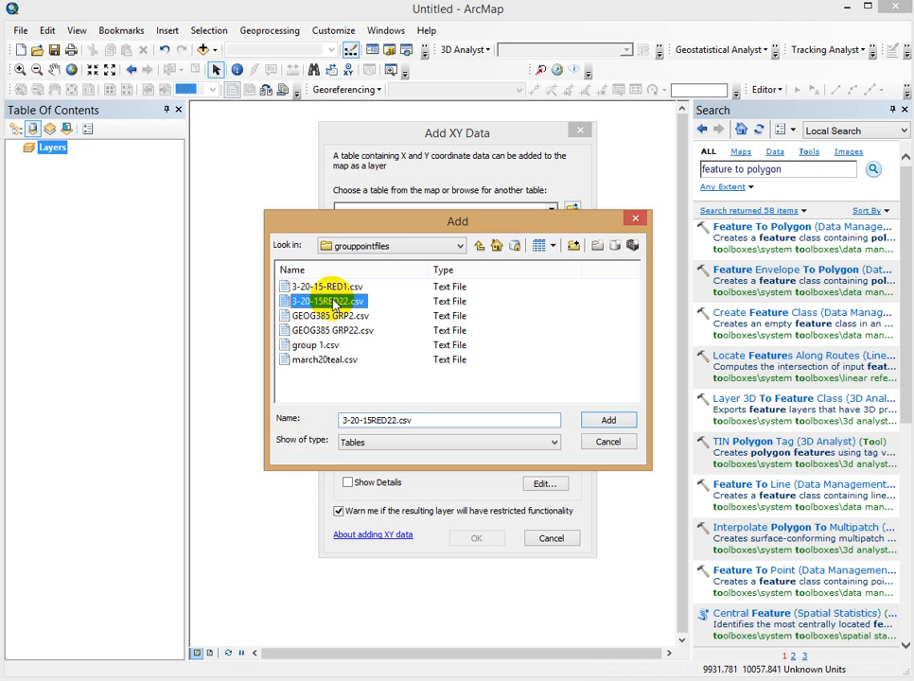
pyautogui.click(628, 425)
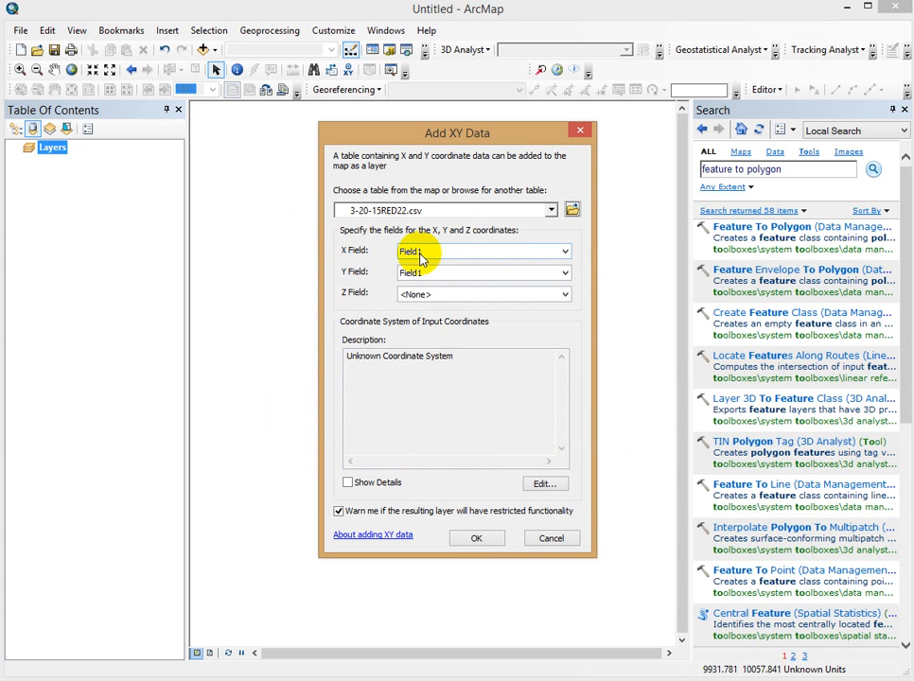
# Check the coordinate columns in the CSV file, and set the X Field to Field3 and the Y Field to Field2.
pyautogui.hotkey('alt', 'Tab')
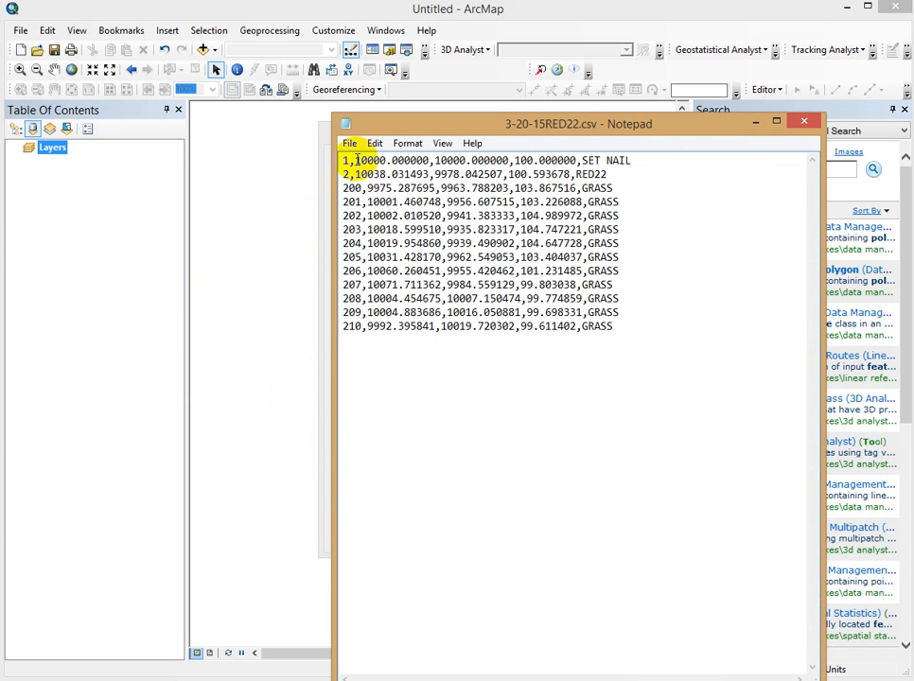
pyautogui.moveTo(355, 161); pyautogui.dragTo(496, 161)
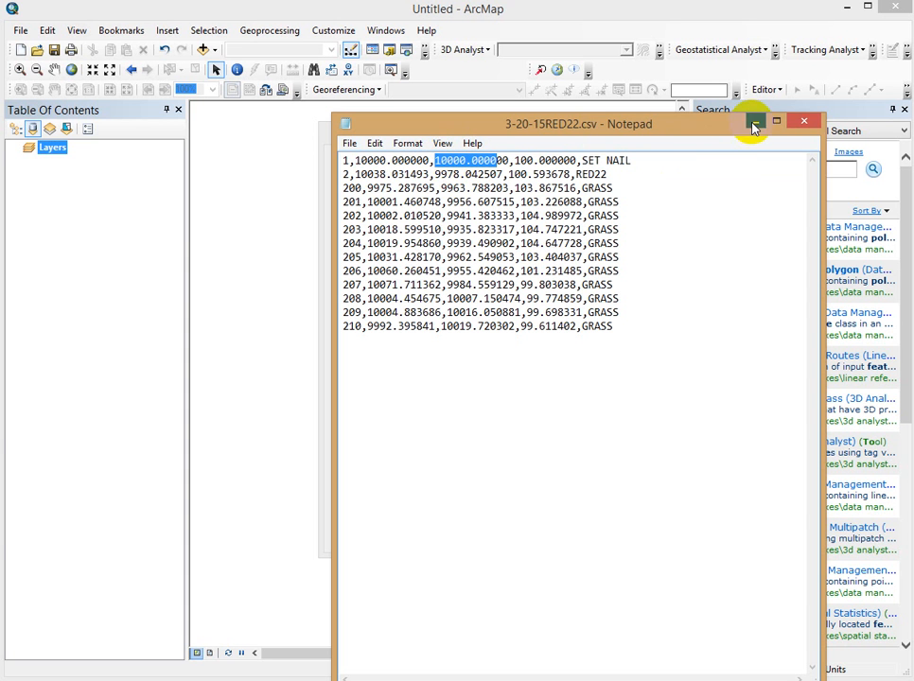
pyautogui.click(755, 124)
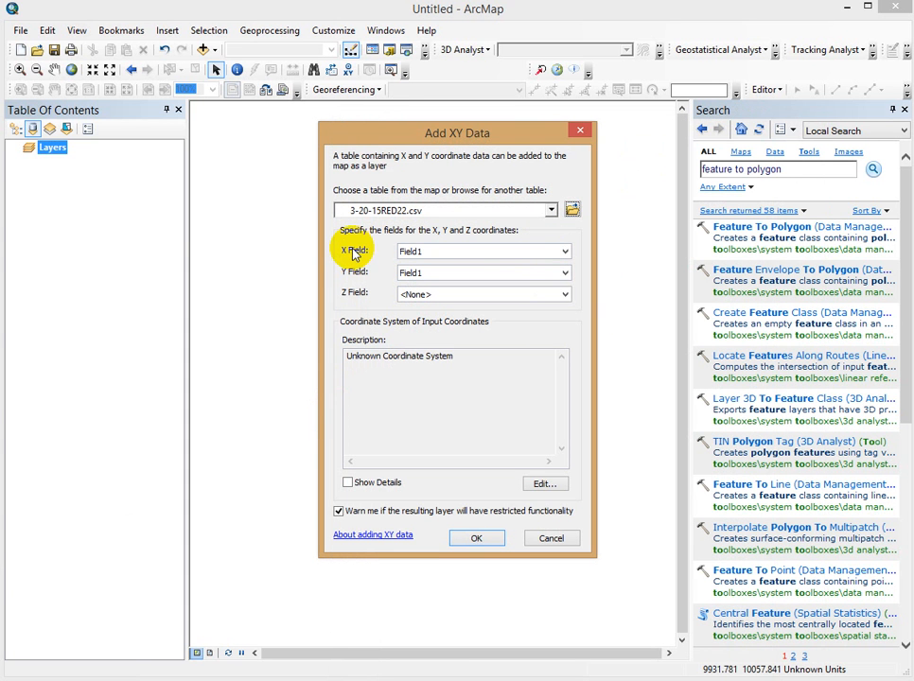
pyautogui.click(535, 251)
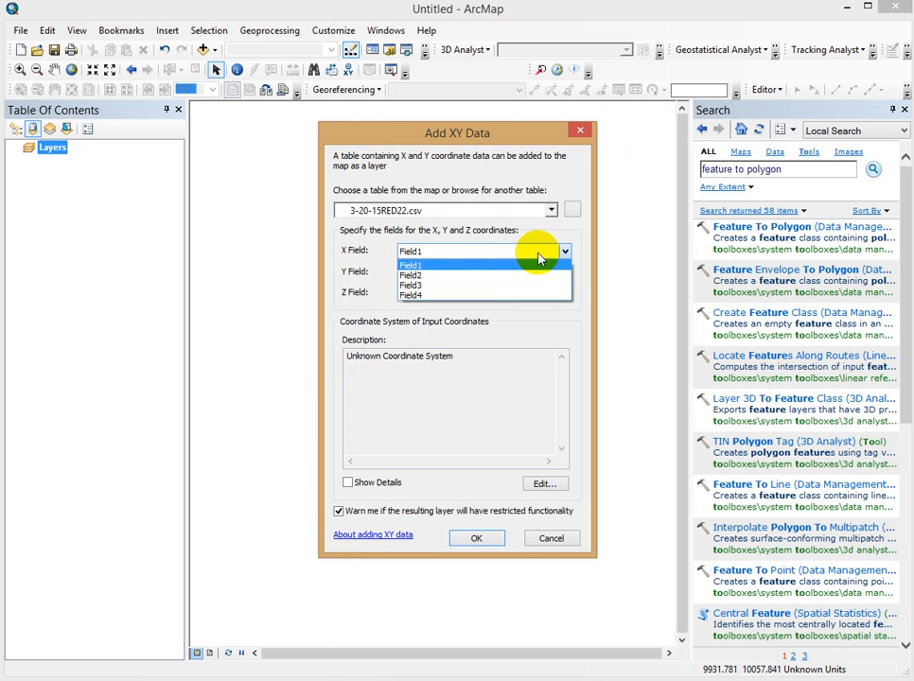
pyautogui.click(472, 285)
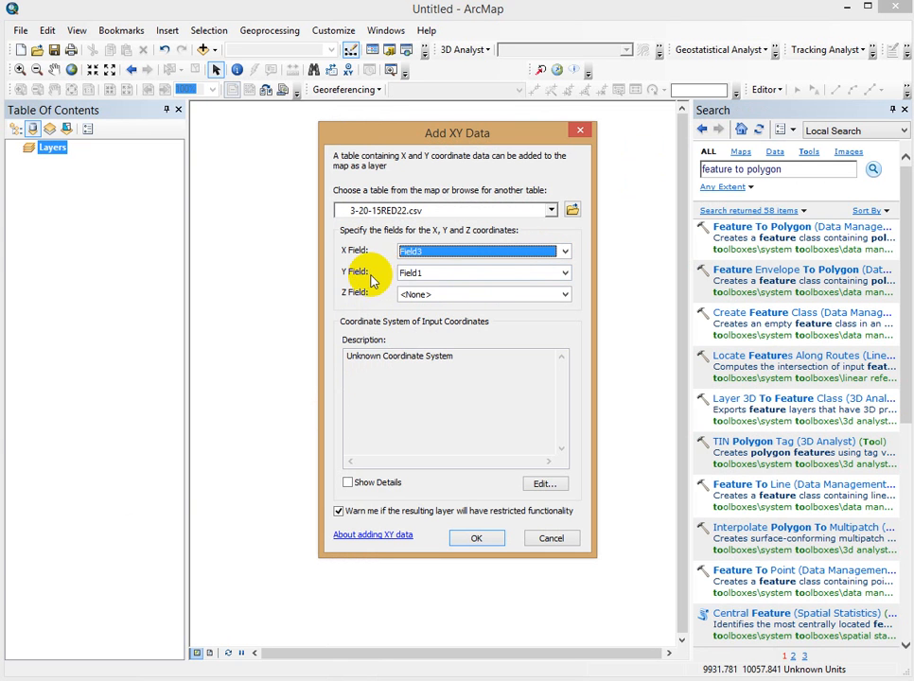
pyautogui.click(520, 277)
pyautogui.click(478, 295)
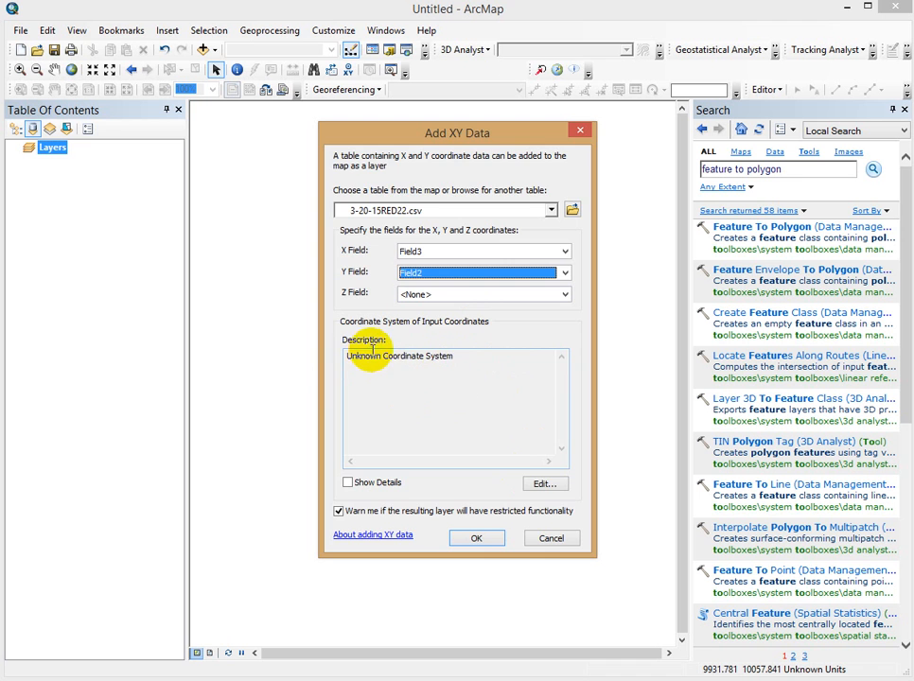
# Assign WGS_1984_UTM_Zone_5N as the coordinate system of the input coordinates and add the points to the map as a layer.
pyautogui.click(540, 485)
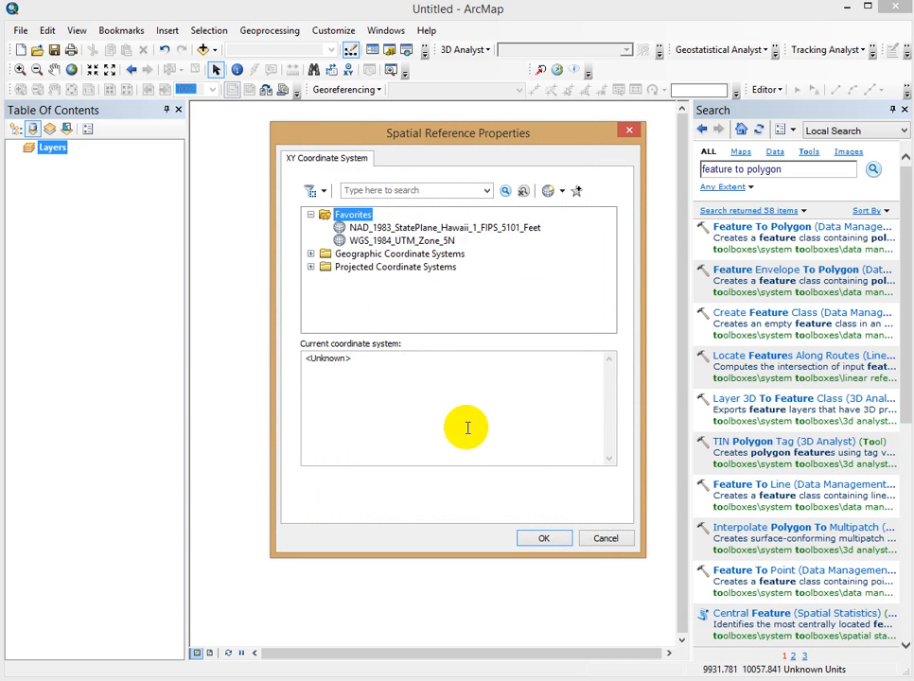
pyautogui.click(385, 242)
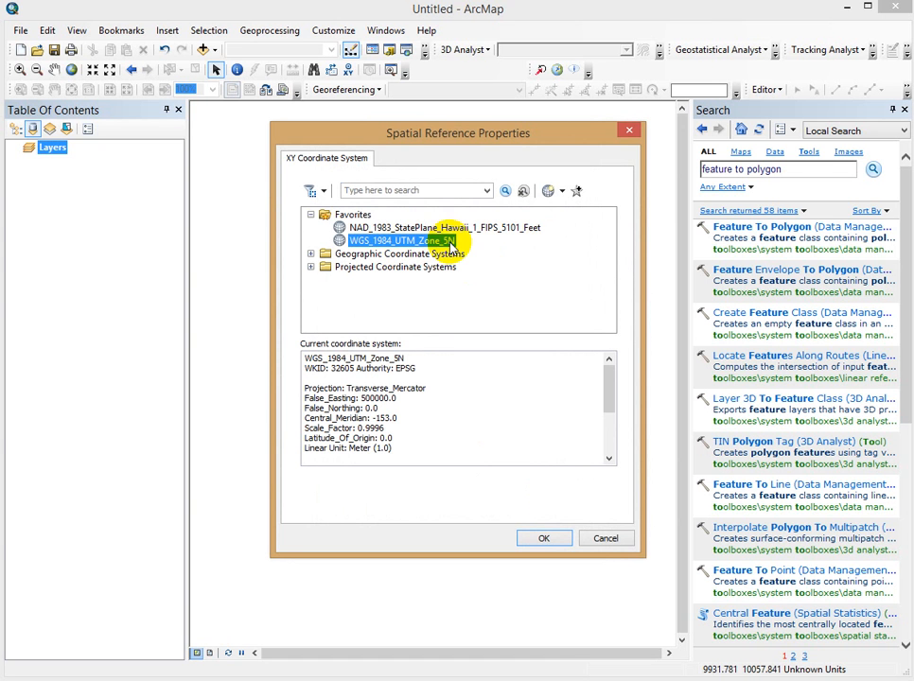
pyautogui.click(21, 383)
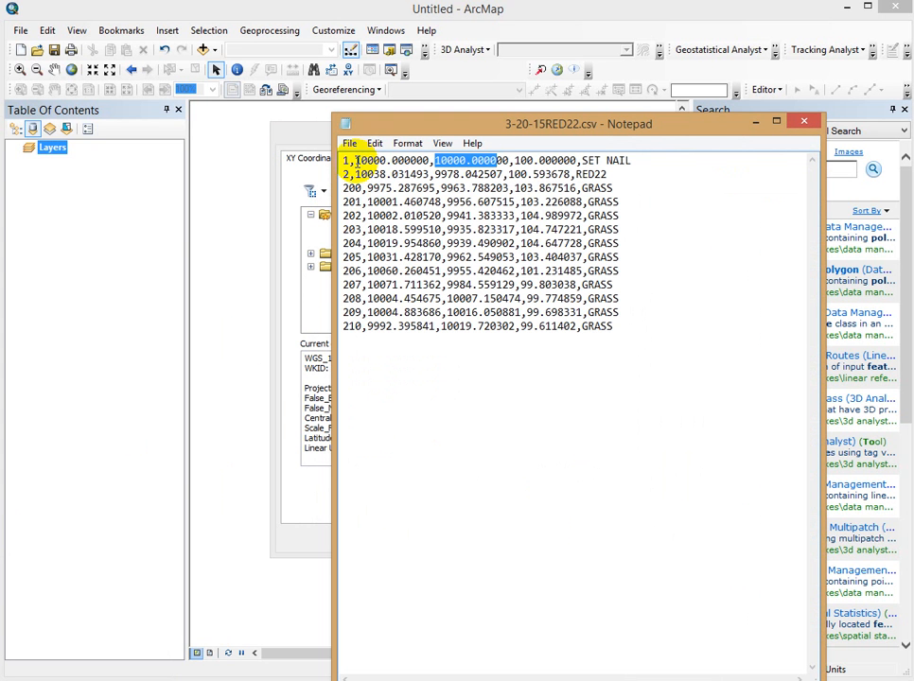
pyautogui.moveTo(355, 163); pyautogui.dragTo(431, 161)
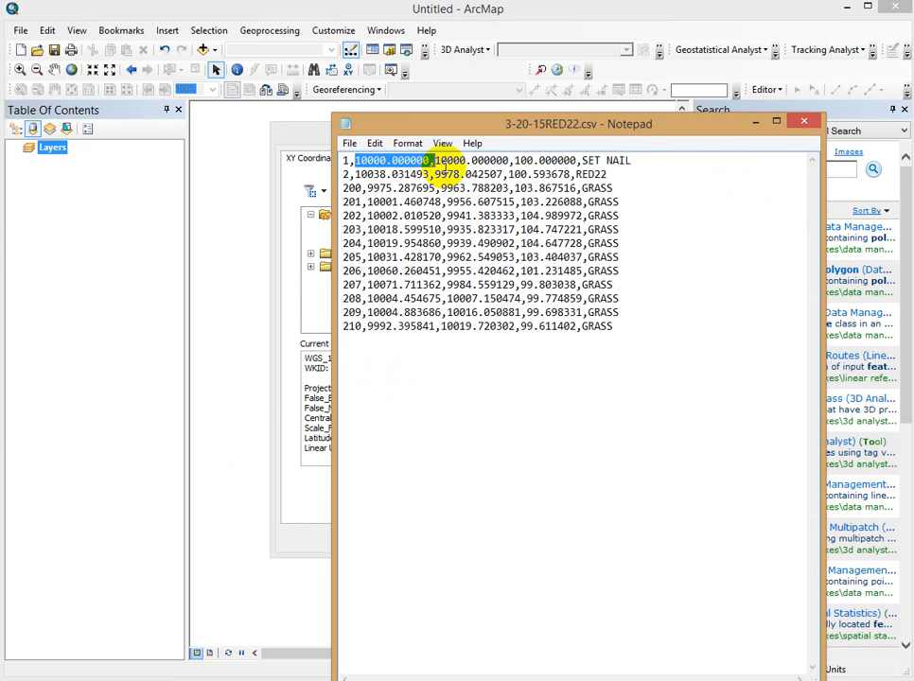
pyautogui.click(757, 123)
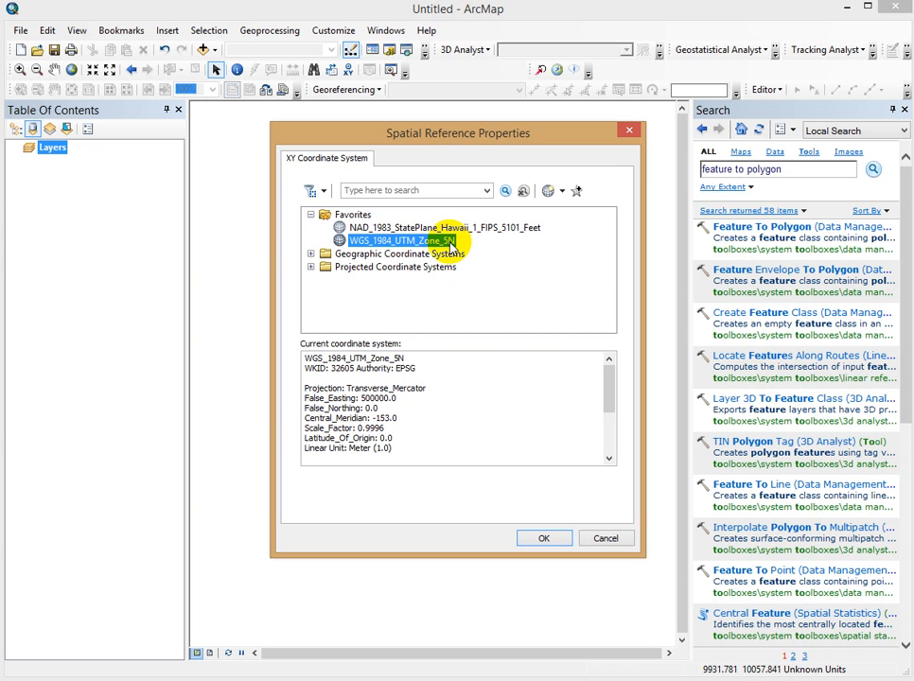
pyautogui.click(546, 538)
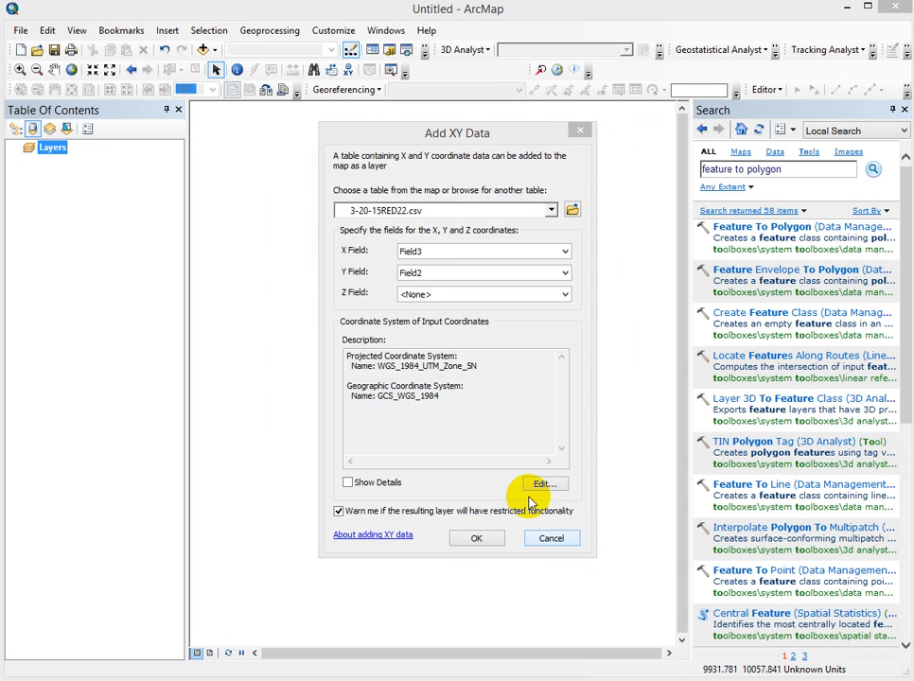
pyautogui.click(478, 536)
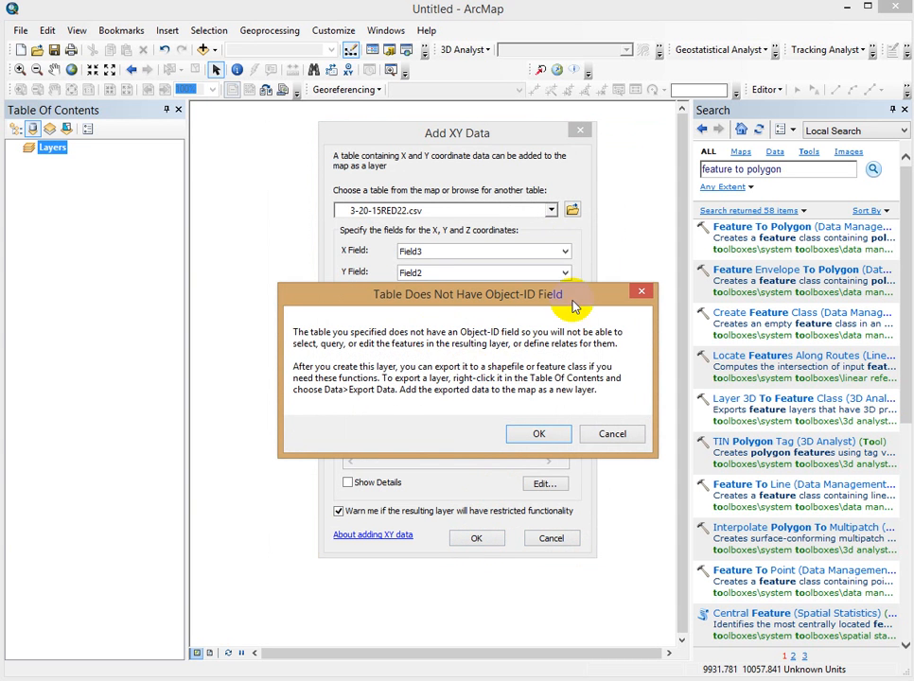
pyautogui.click(538, 434)
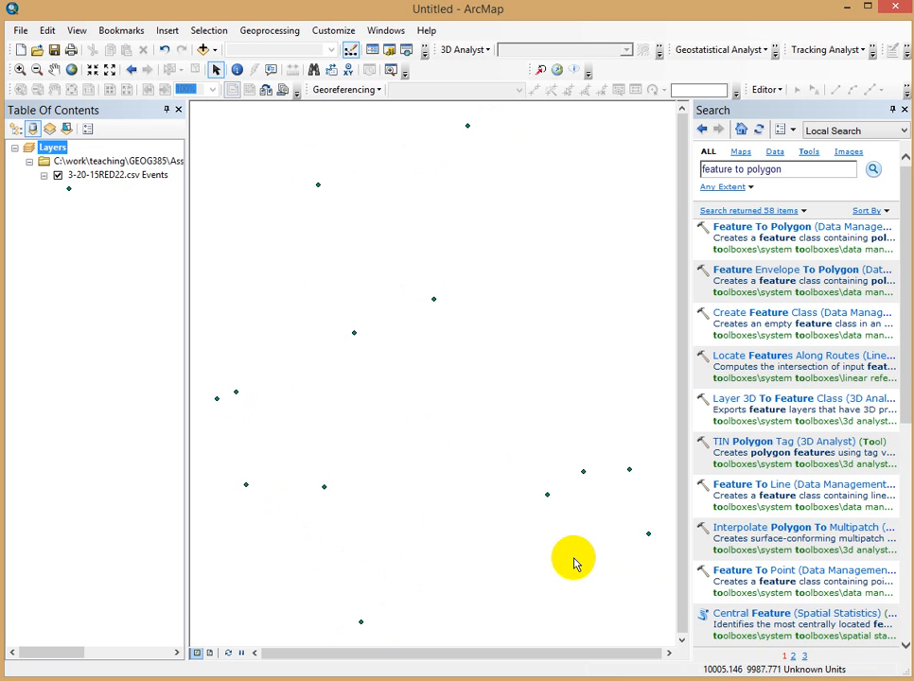
# Export all features of the 3-20-15RED22.csv Events layer to a shapefile named redd22_data in the work folder and add it to the map.
pyautogui.rightClick(129, 183)
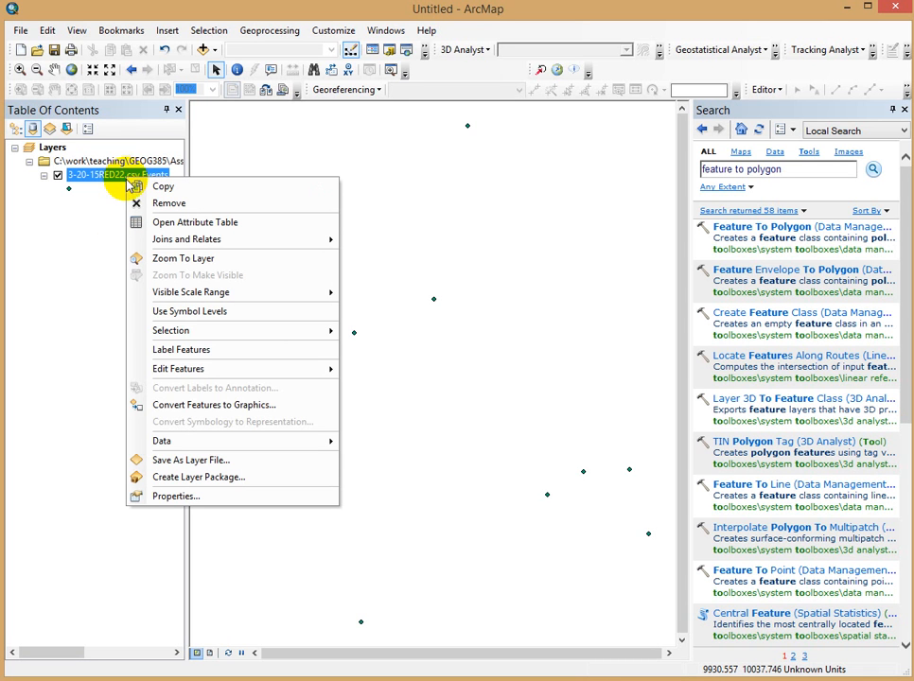
pyautogui.moveTo(136, 441)
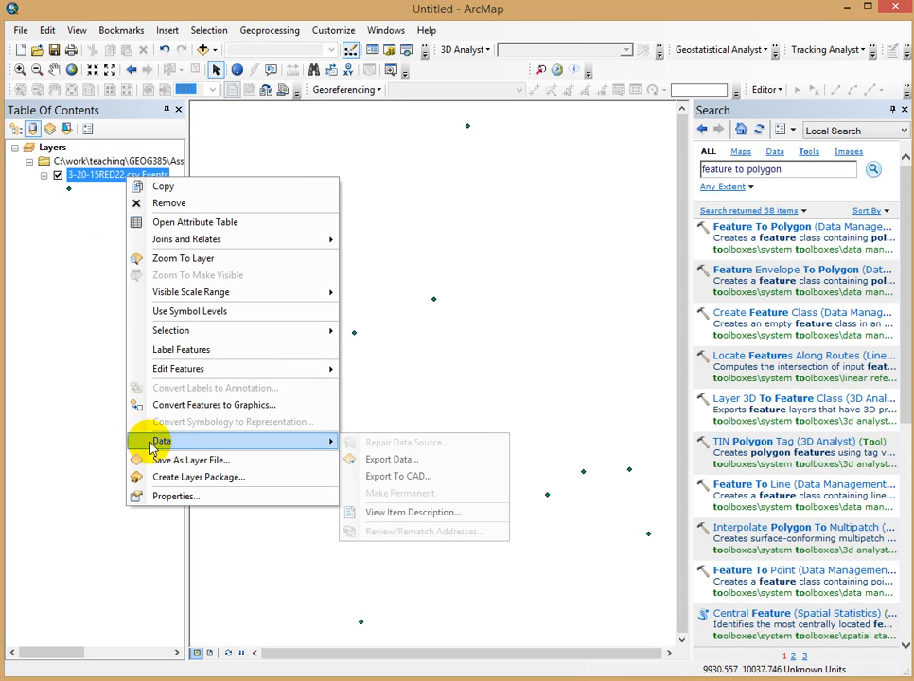
pyautogui.click(381, 462)
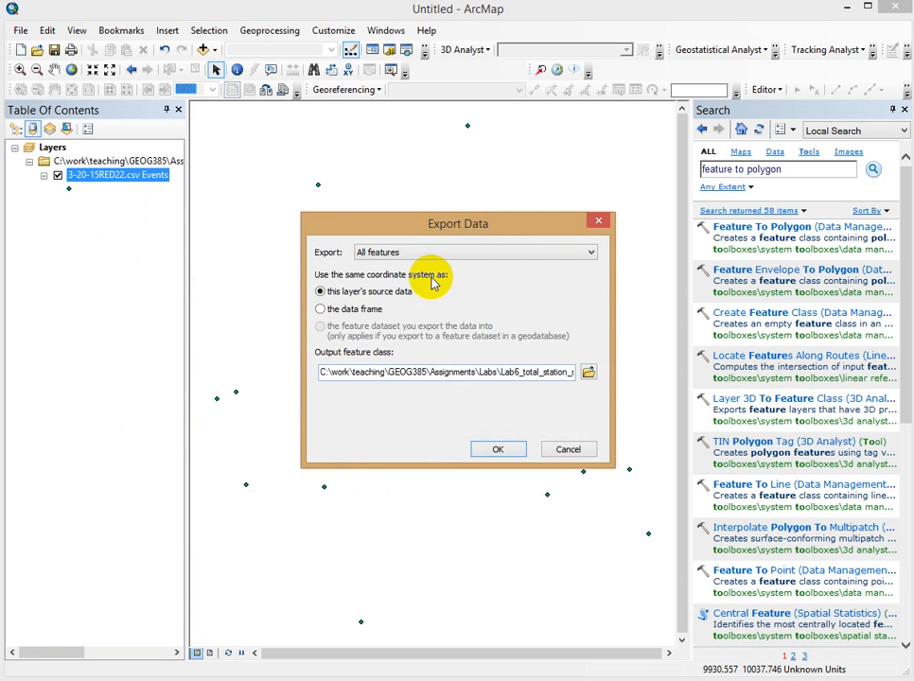
pyautogui.click(587, 373)
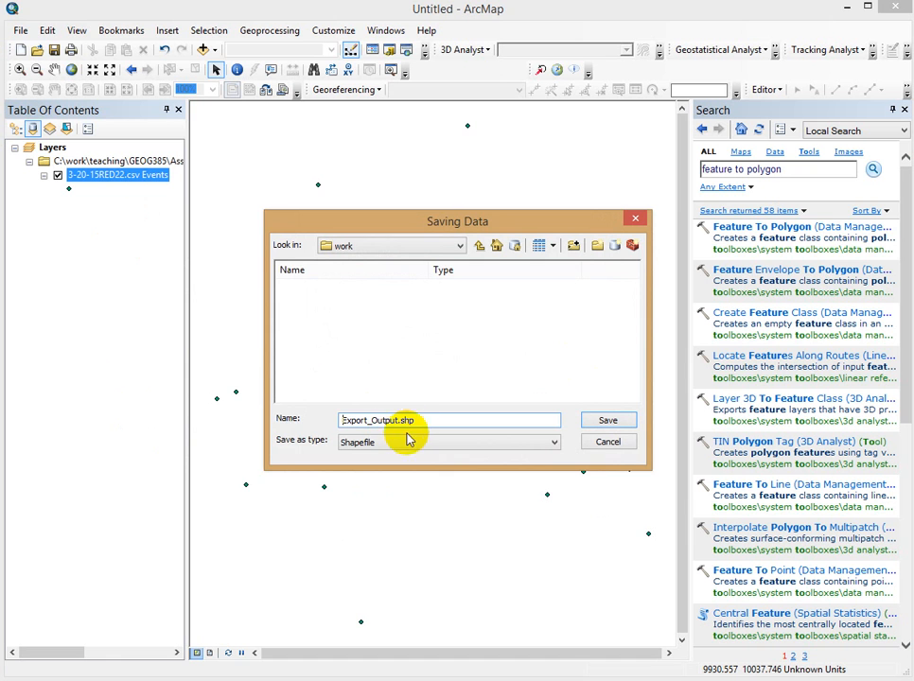
pyautogui.moveTo(420, 422); pyautogui.dragTo(310, 423)
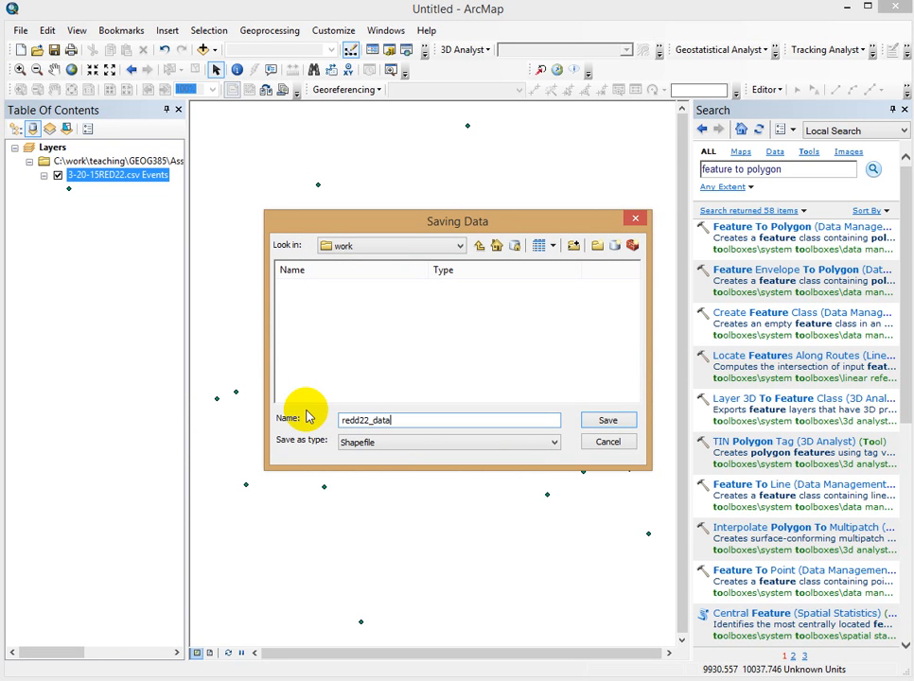
pyautogui.click(615, 420)
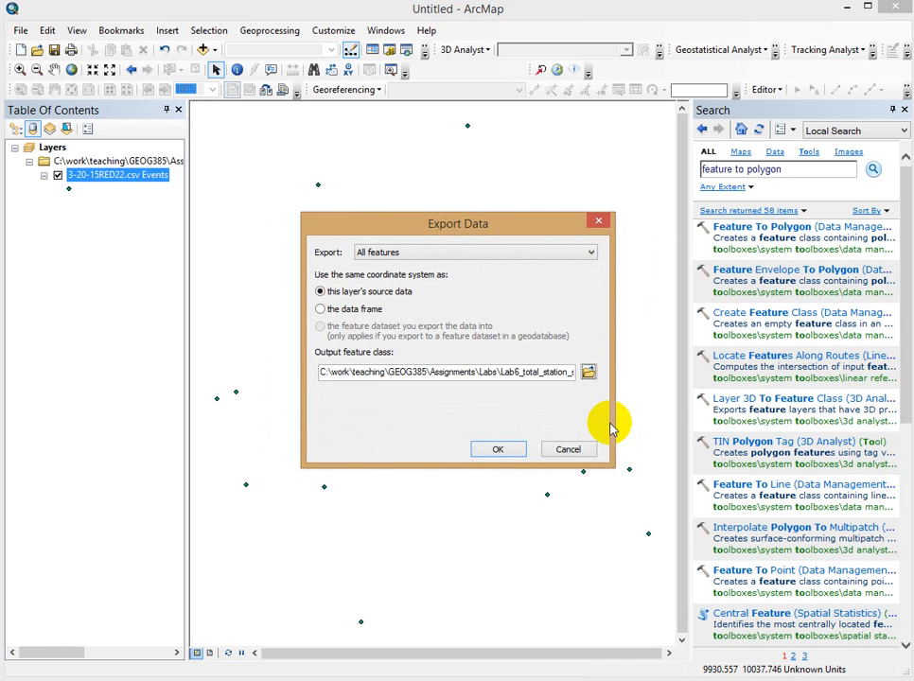
pyautogui.click(494, 446)
pyautogui.click(513, 413)
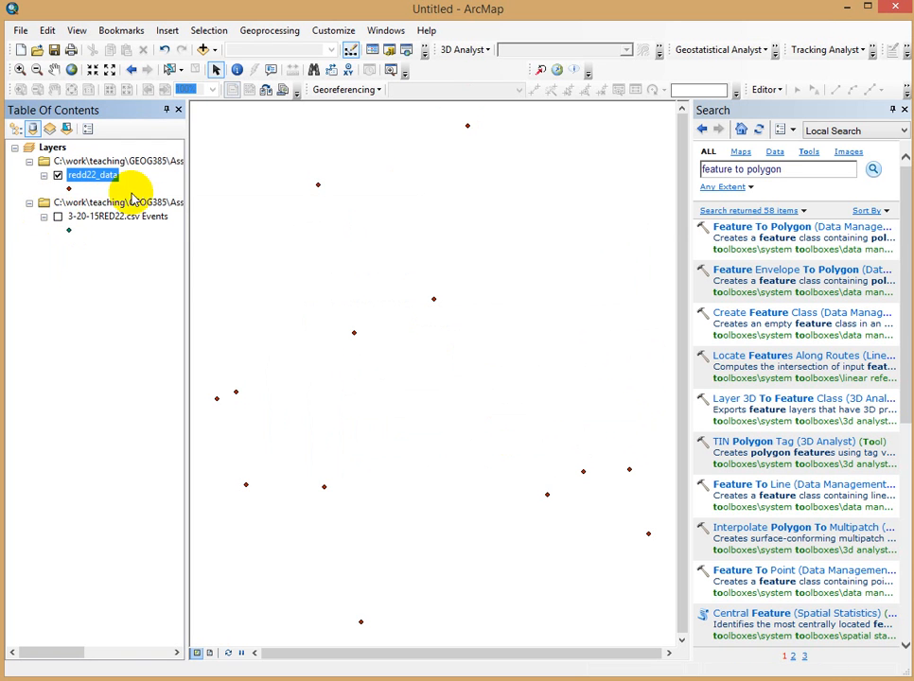
# Open the redd22_data attribute table and select the SET NAIL and RED22 records to locate both points on the map.
pyautogui.rightClick(106, 183)
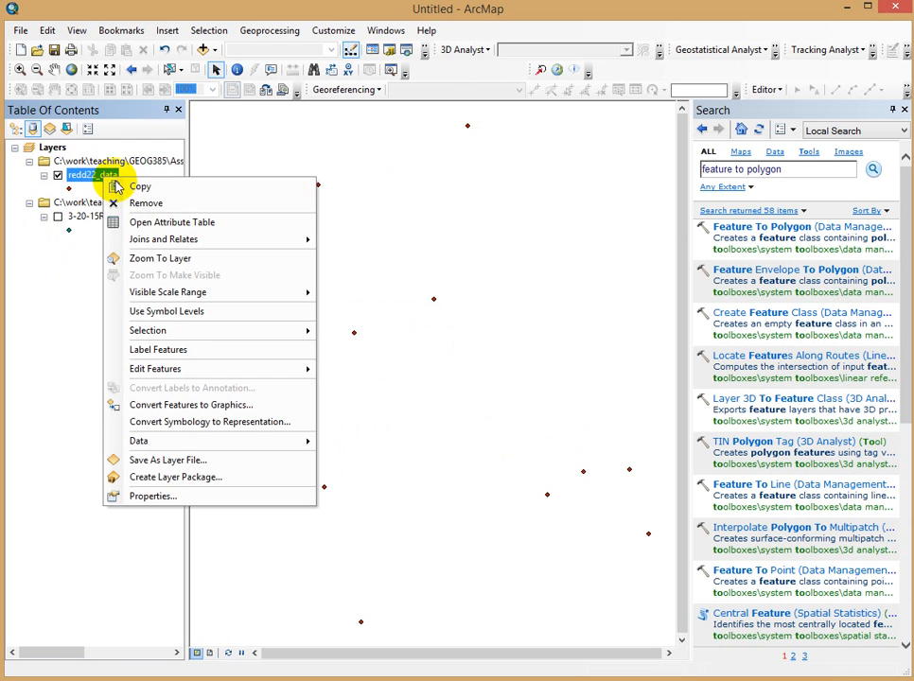
pyautogui.click(136, 220)
pyautogui.moveTo(58, 210); pyautogui.dragTo(184, 175)
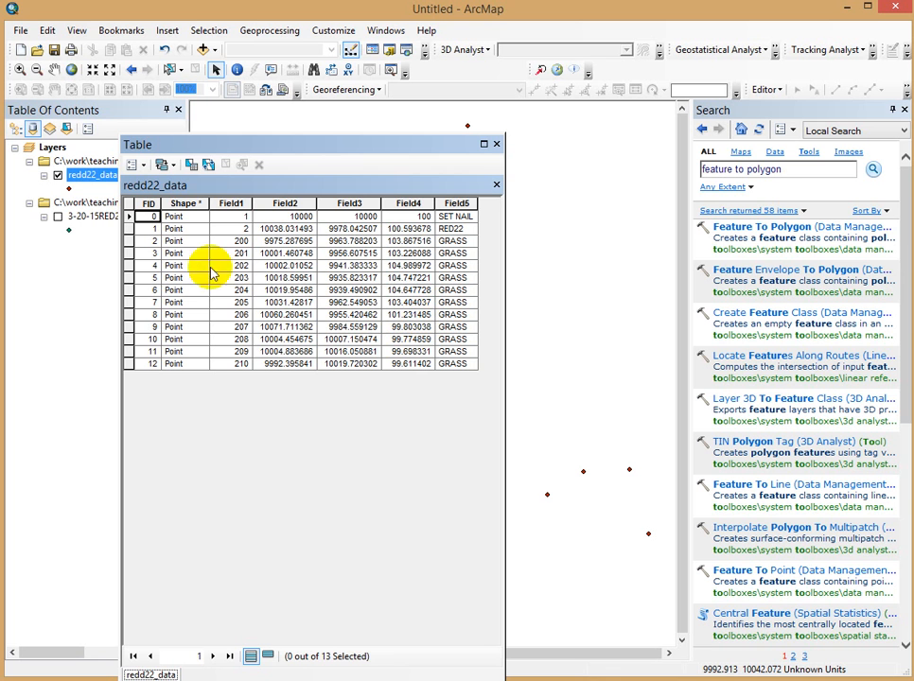
pyautogui.moveTo(128, 218); pyautogui.dragTo(127, 231)
pyautogui.moveTo(248, 149); pyautogui.dragTo(0, 197)
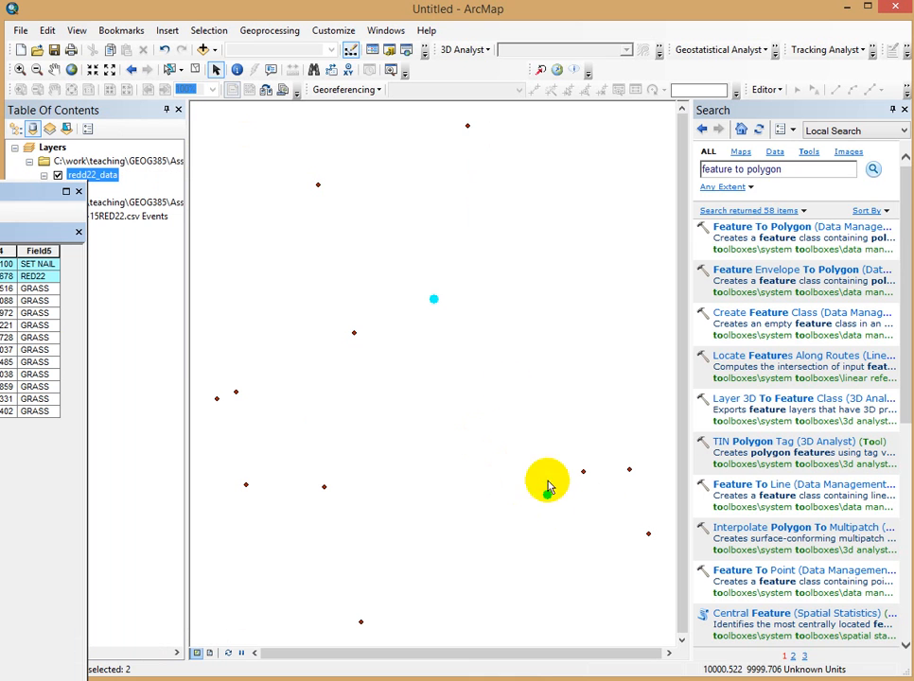
pyautogui.moveTo(692, 214); pyautogui.dragTo(793, 222)
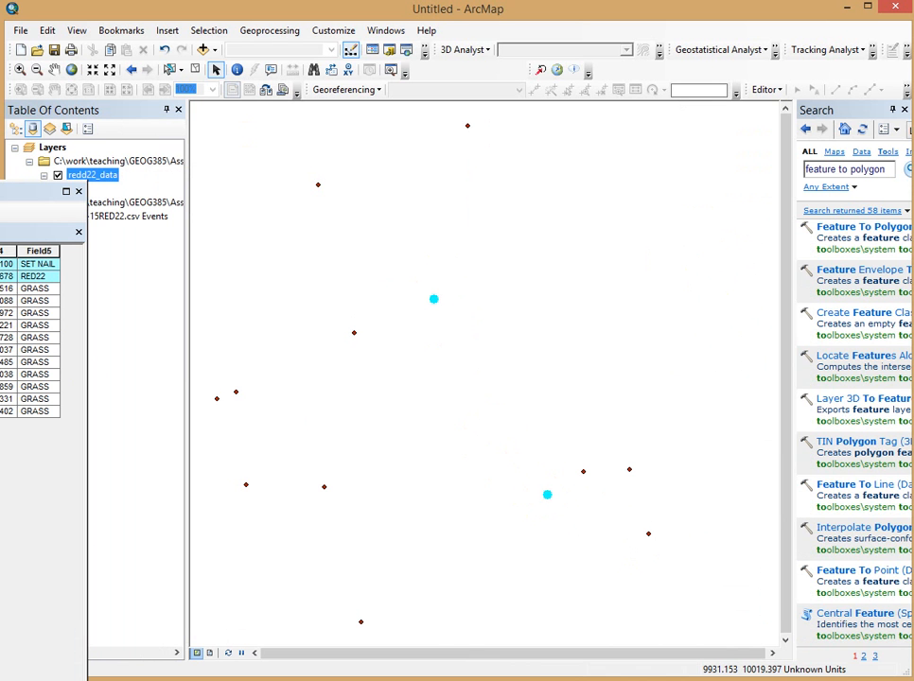
pyautogui.moveTo(28, 191); pyautogui.dragTo(776, 226)
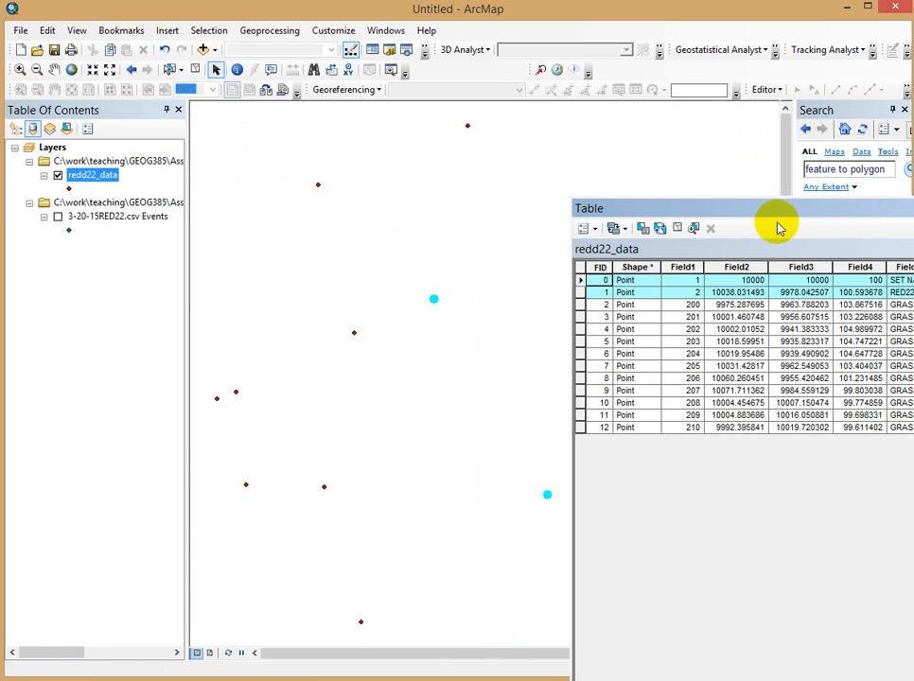
# Select the SET NAIL record and the RED22 record one at a time to identify each point on the map.
pyautogui.click(581, 281)
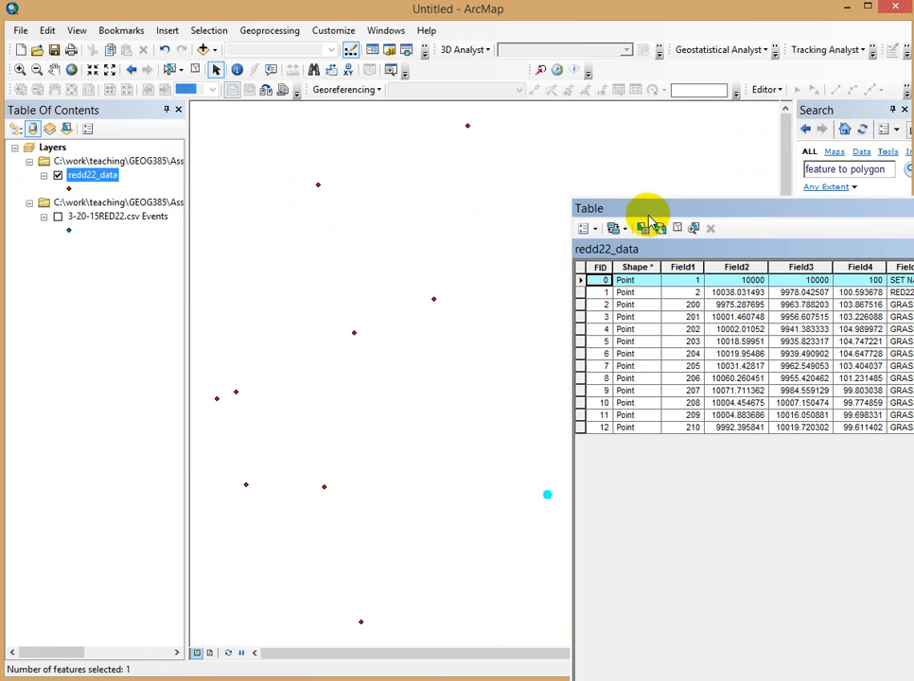
pyautogui.moveTo(649, 217); pyautogui.dragTo(865, 182)
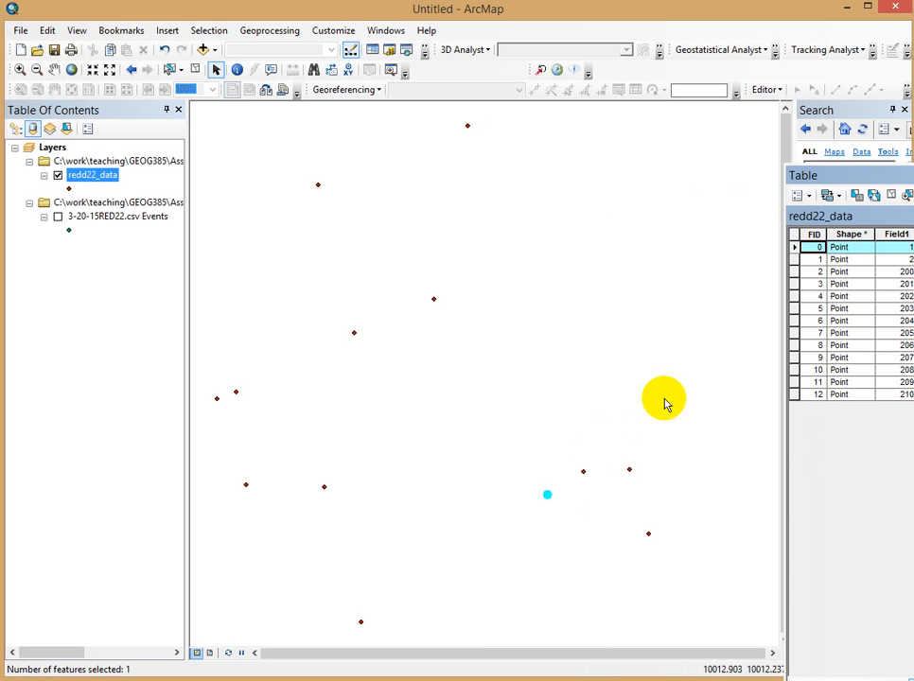
pyautogui.click(795, 260)
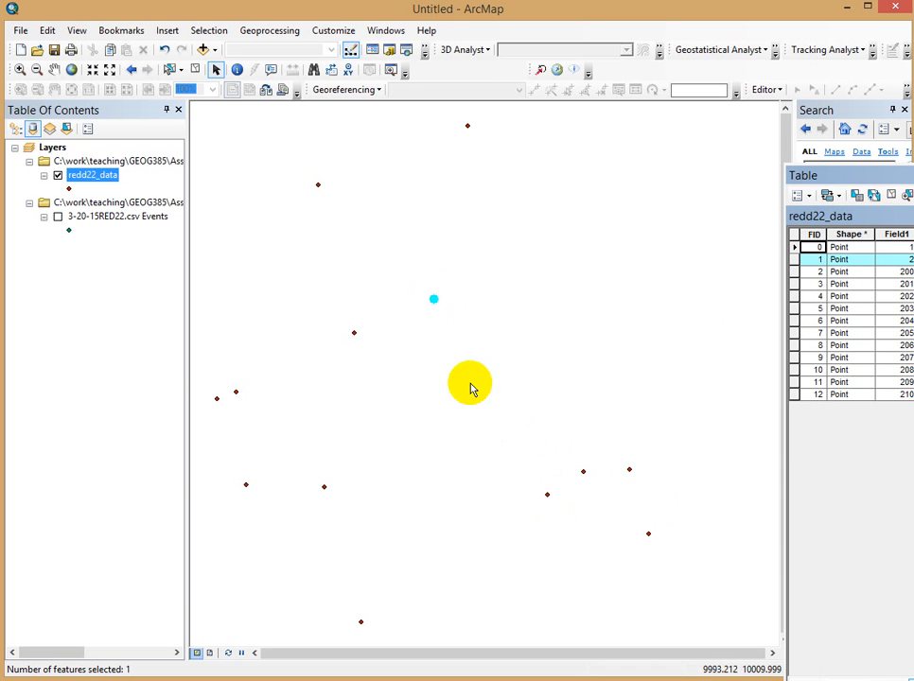
pyautogui.moveTo(852, 175); pyautogui.dragTo(715, 127)
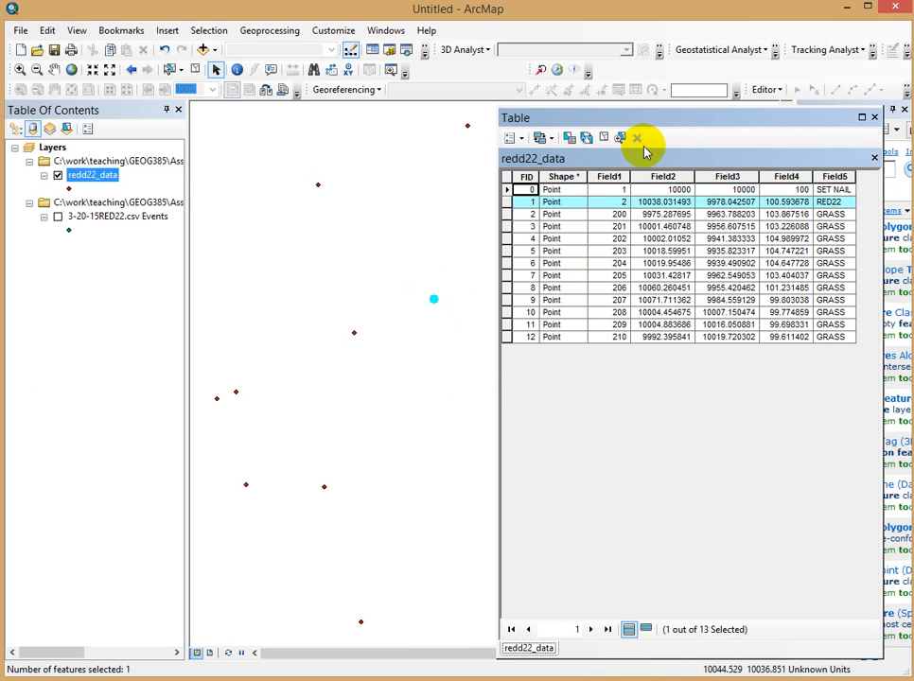
pyautogui.moveTo(656, 122); pyautogui.dragTo(890, 242)
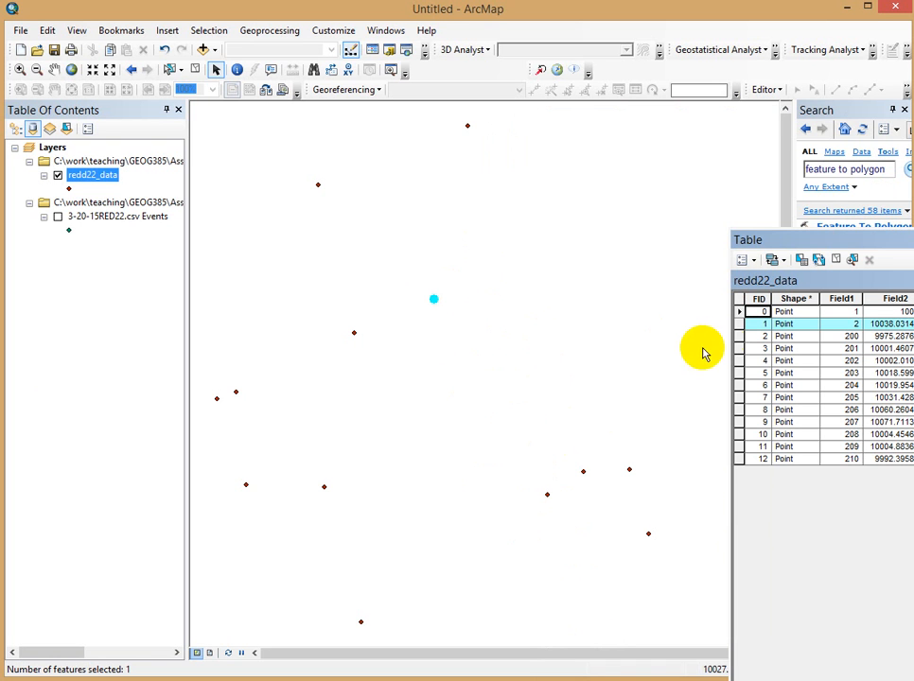
# Select the GRASS records numbered 200 to 210 in the table and examine their positions on the map.
pyautogui.click(740, 337)
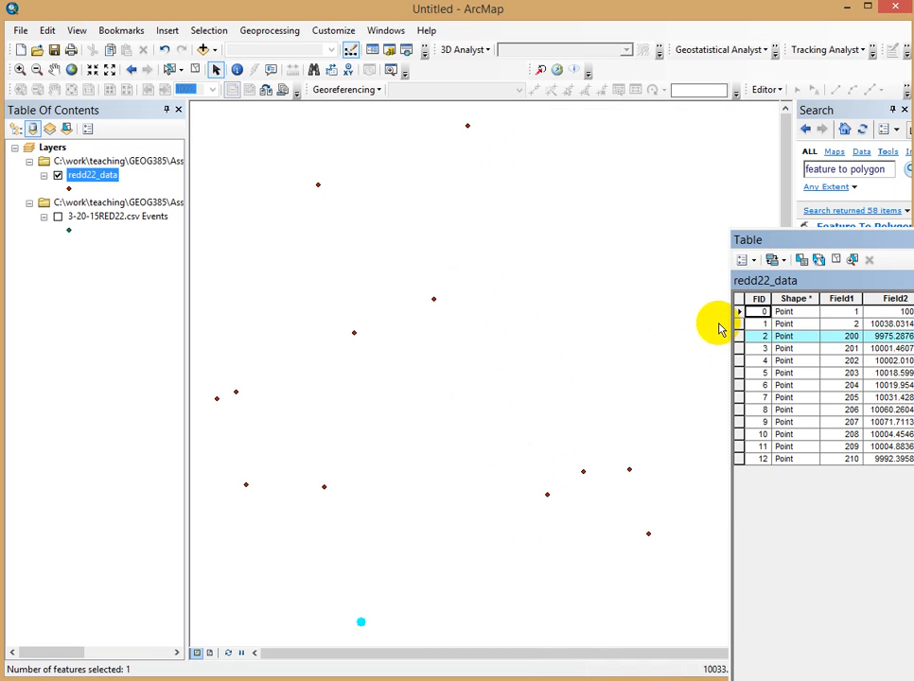
pyautogui.keyDown('shift'); pyautogui.click(738, 459); pyautogui.keyUp('shift')
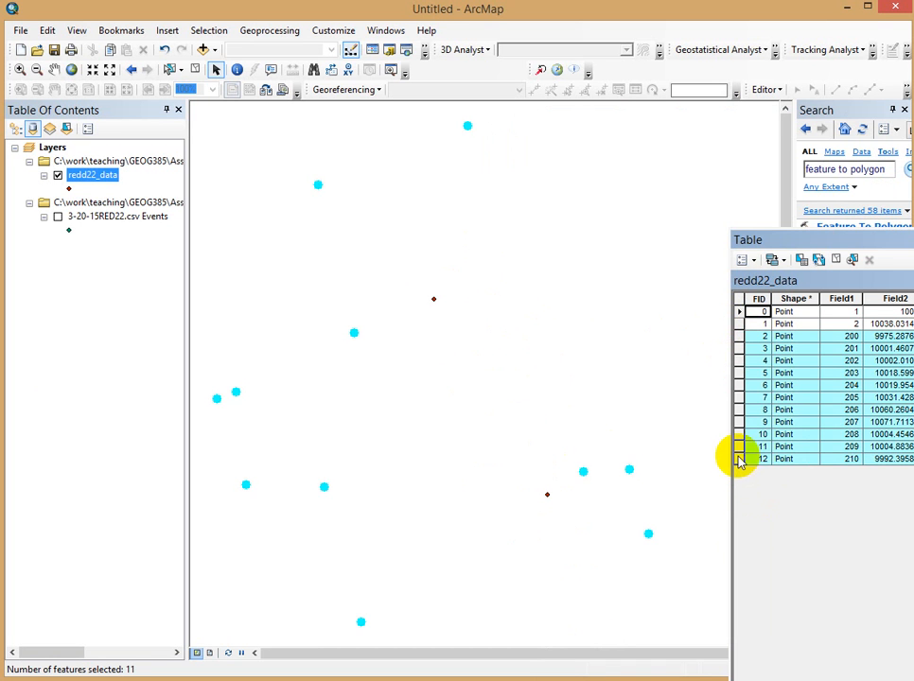
pyautogui.moveTo(803, 240); pyautogui.dragTo(913, 242)
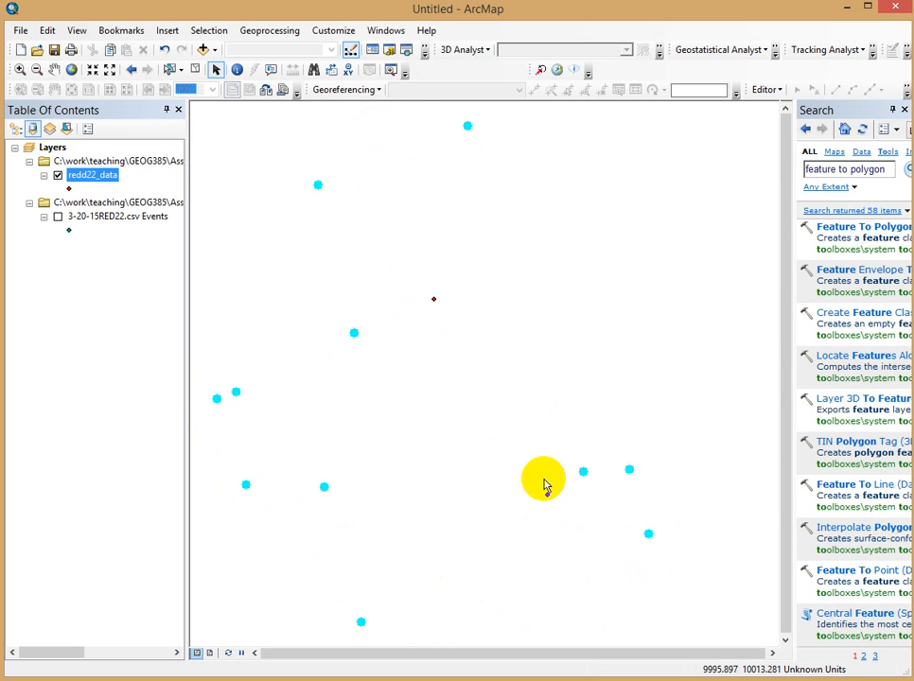
pyautogui.moveTo(663, 246); pyautogui.dragTo(575, 183)
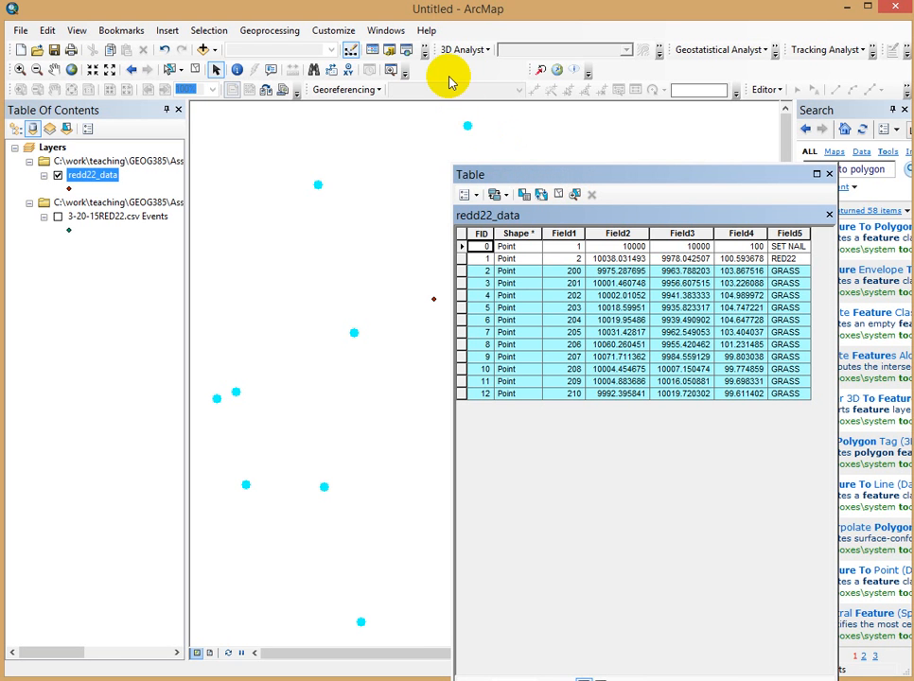
# Start an edit session on the redd22_data shapefile.
pyautogui.click(771, 90)
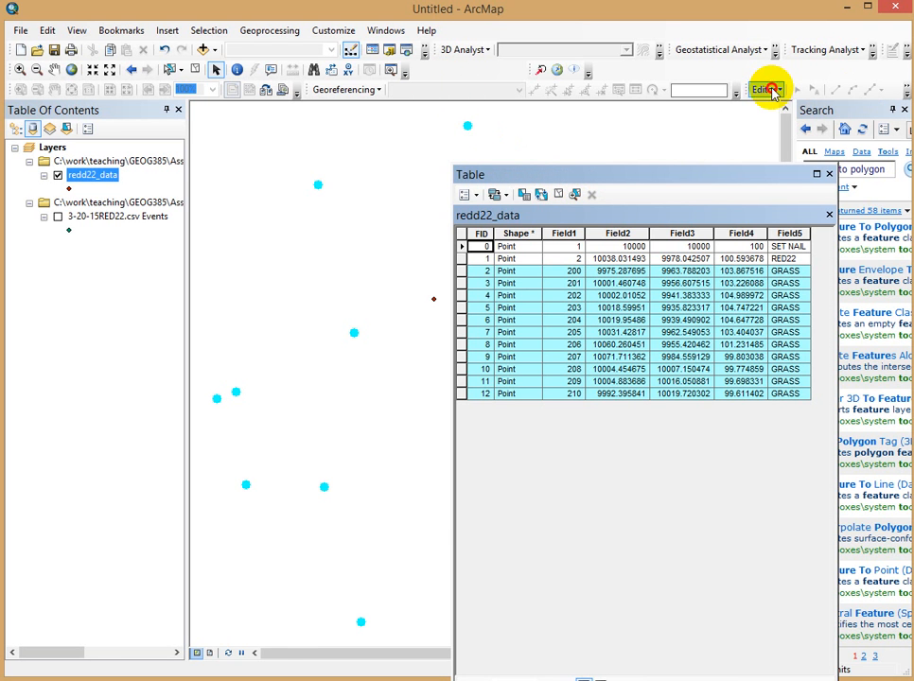
pyautogui.click(782, 111)
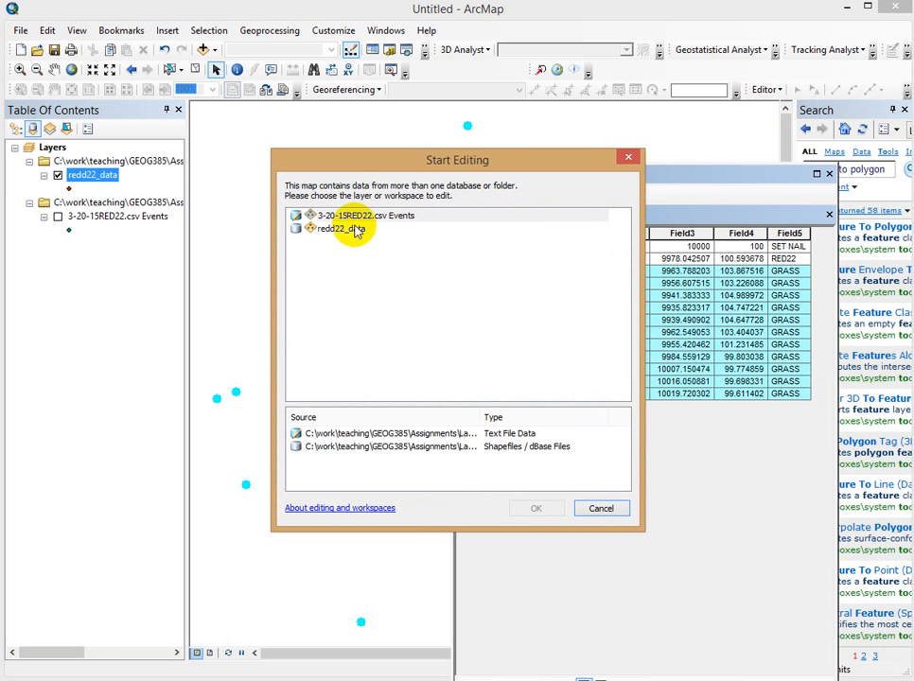
pyautogui.click(345, 229)
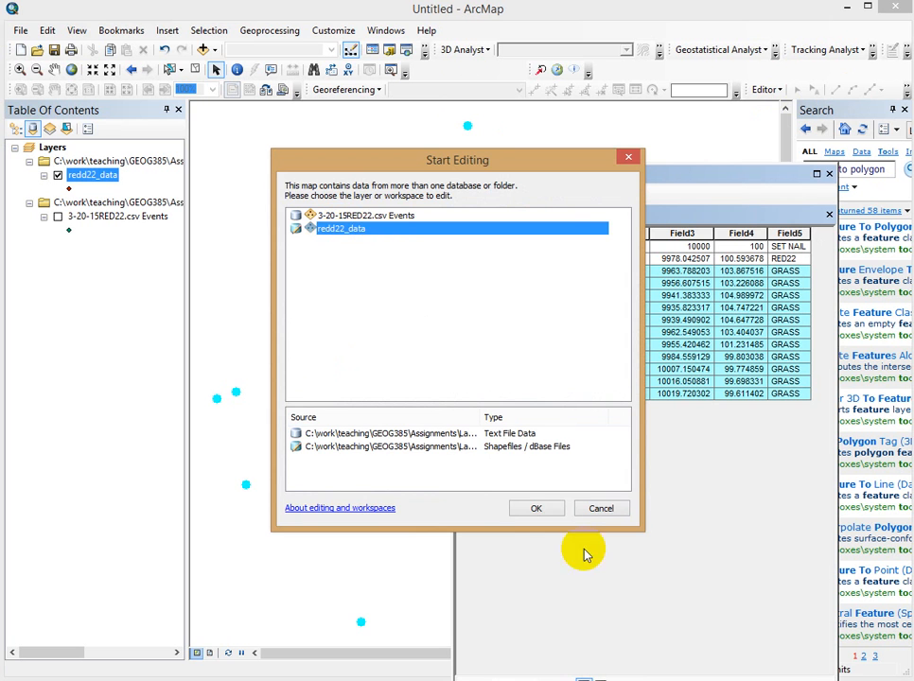
pyautogui.click(536, 509)
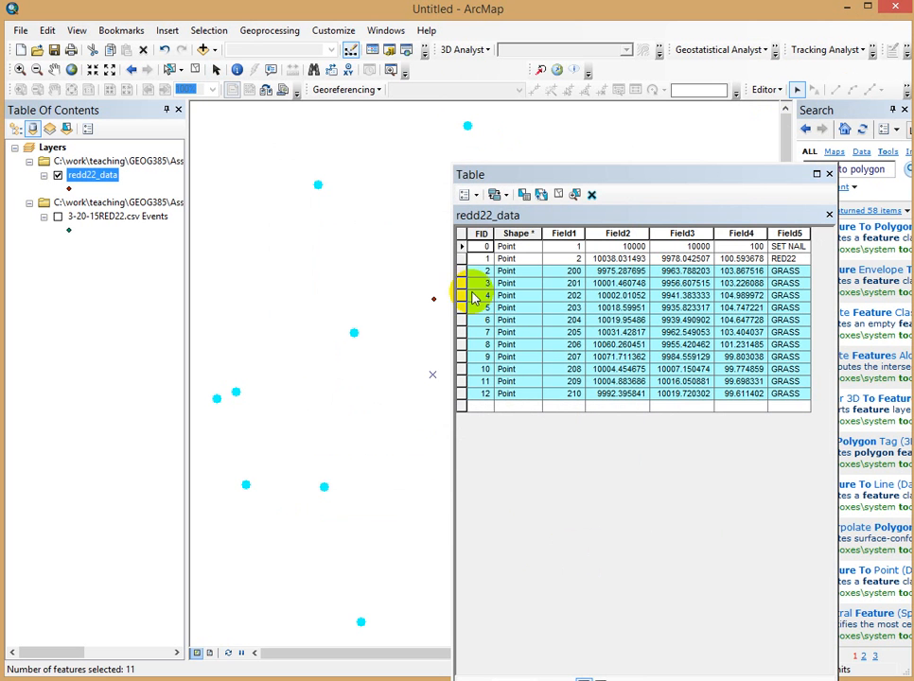
# Delete the SET NAIL and RED22 records from the redd22_data attribute table.
pyautogui.click(461, 247)
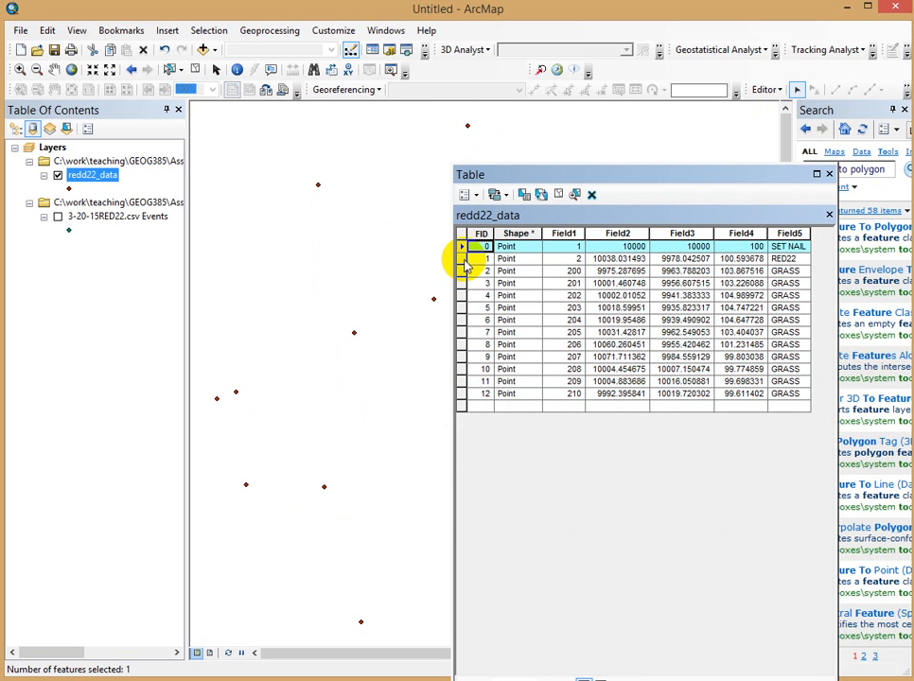
pyautogui.keyDown('ctrl'); pyautogui.click(463, 260); pyautogui.keyUp('ctrl')
pyautogui.moveTo(542, 179); pyautogui.dragTo(657, 218)
pyautogui.click(736, 175)
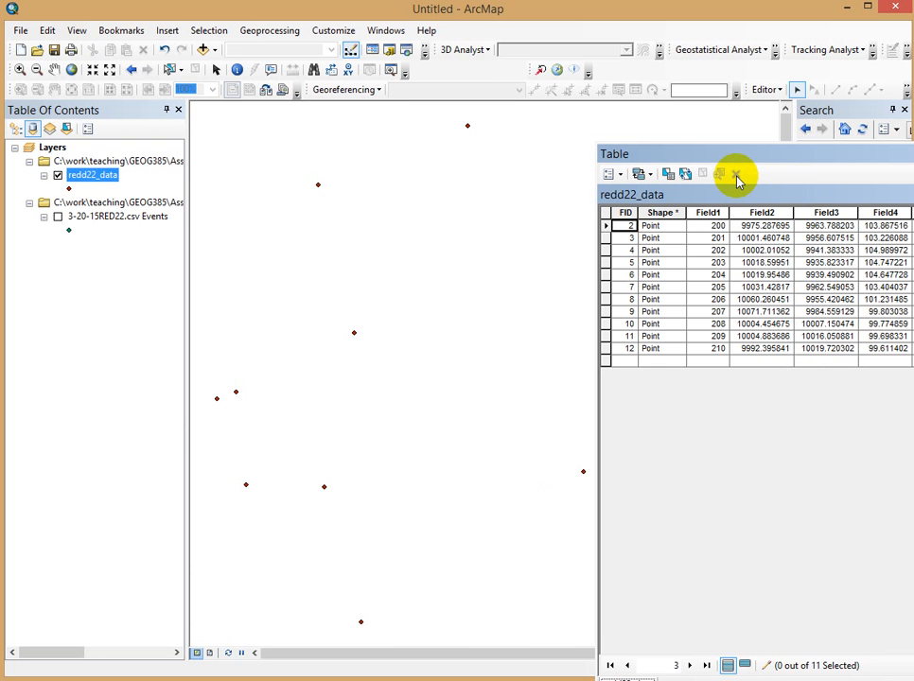
# Step through the remaining records from FID 2 to FID 12 one by one to trace the point order on the map.
pyautogui.moveTo(818, 159); pyautogui.dragTo(821, 156)
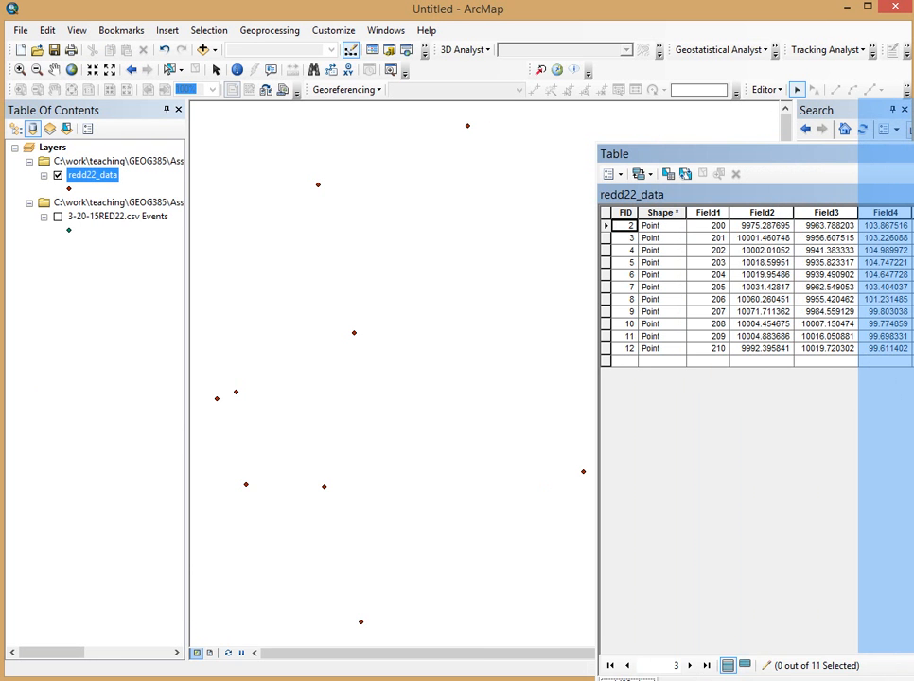
pyautogui.moveTo(875, 110); pyautogui.dragTo(710, 135)
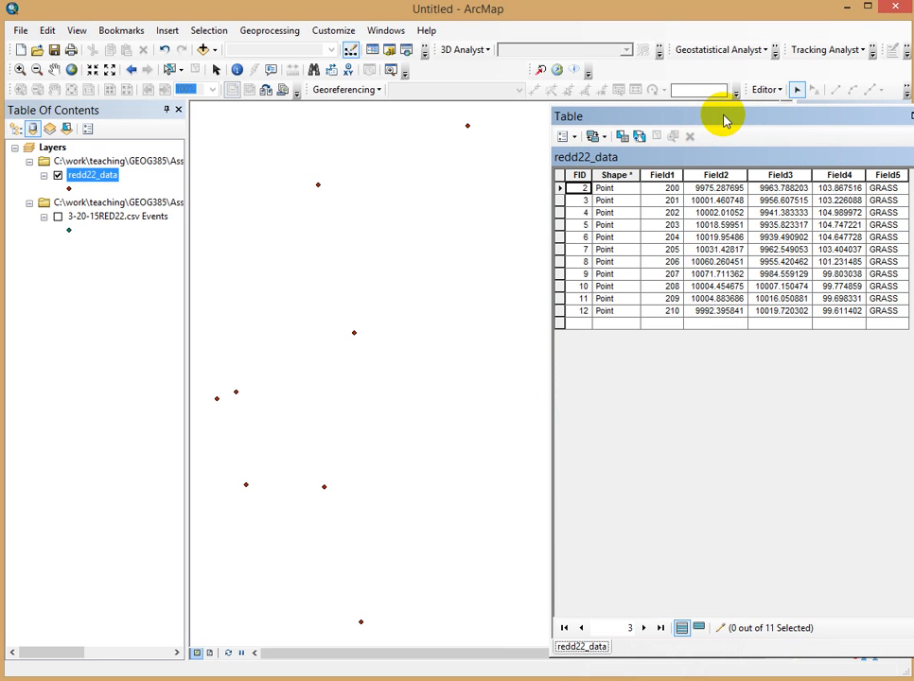
pyautogui.moveTo(723, 119); pyautogui.dragTo(894, 376)
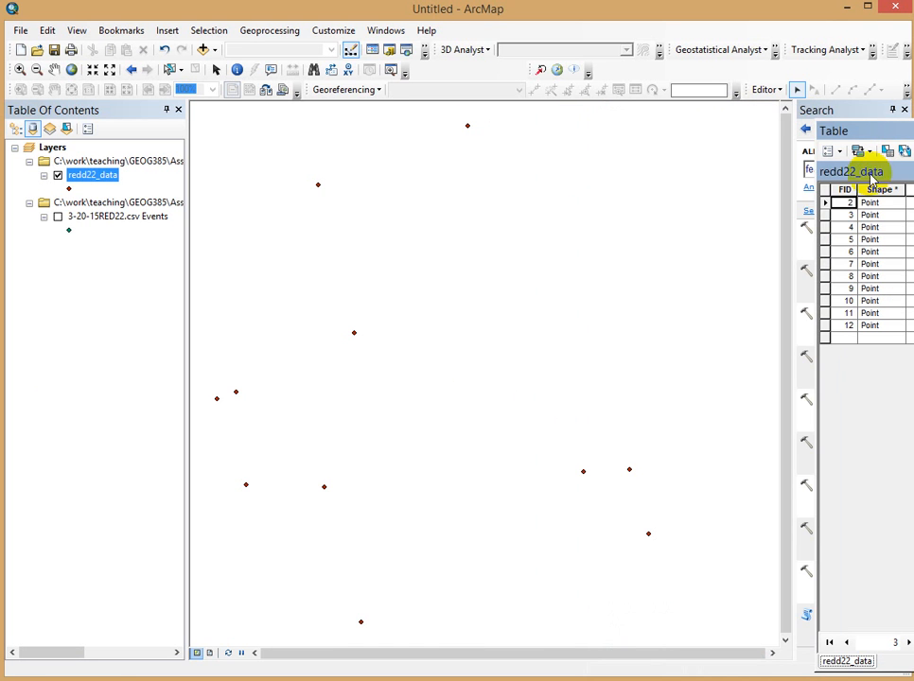
pyautogui.click(824, 204)
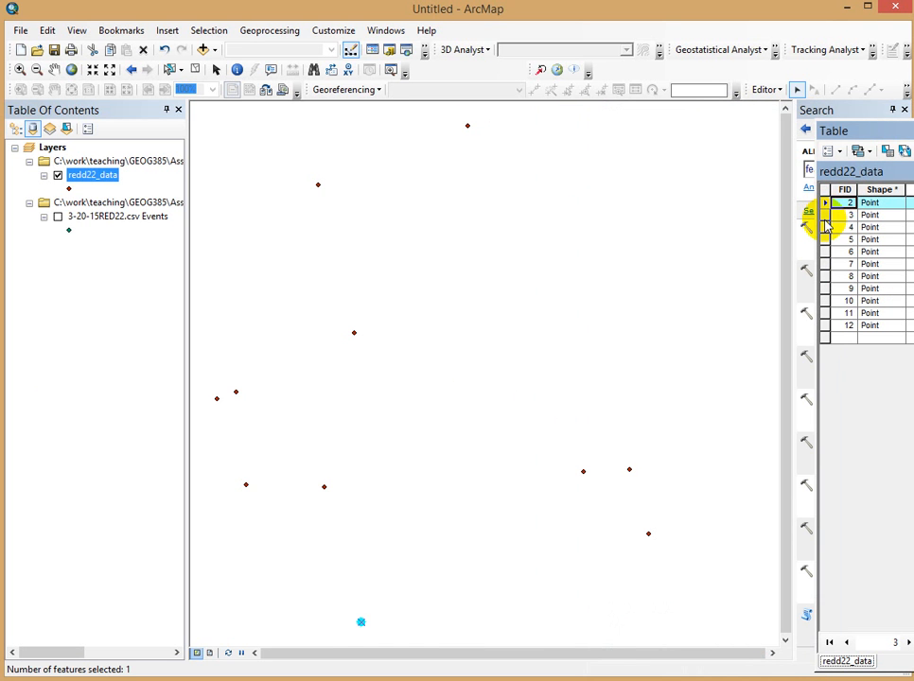
pyautogui.click(825, 216)
pyautogui.click(824, 228)
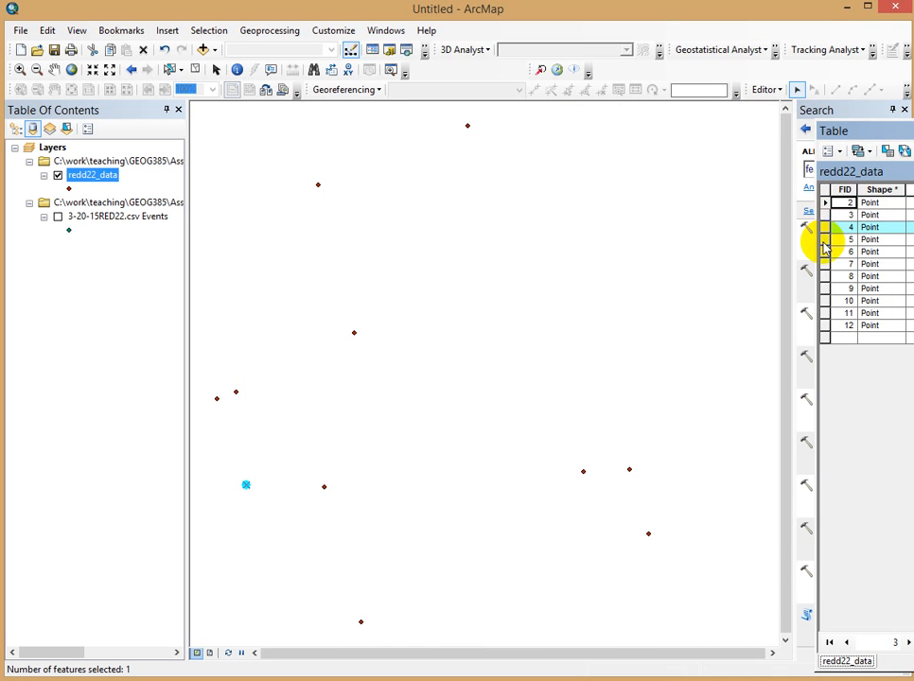
pyautogui.click(824, 240)
pyautogui.click(824, 252)
pyautogui.click(824, 265)
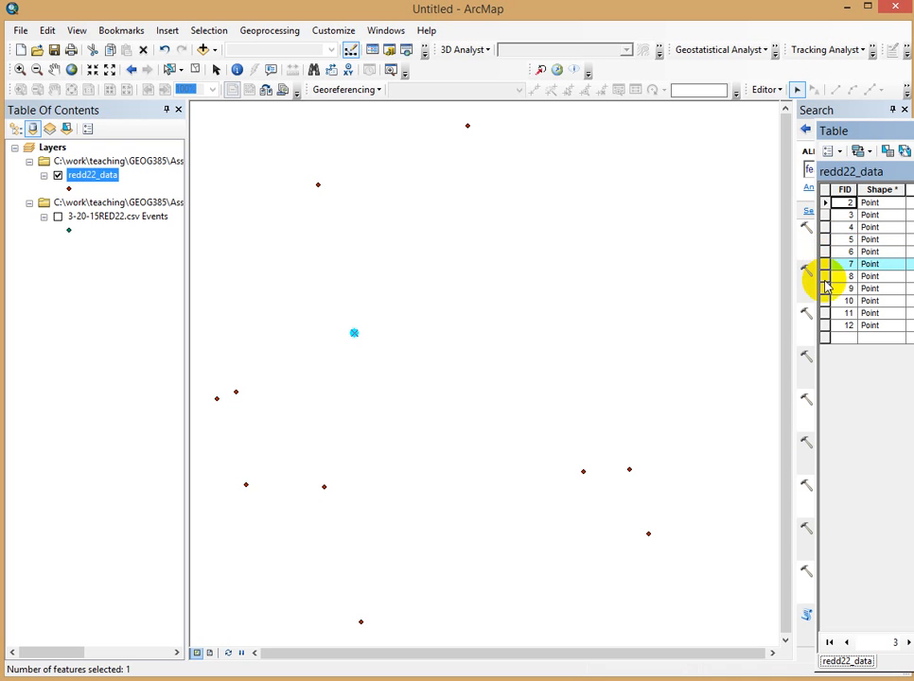
pyautogui.click(825, 277)
pyautogui.click(824, 290)
pyautogui.click(824, 302)
pyautogui.click(824, 314)
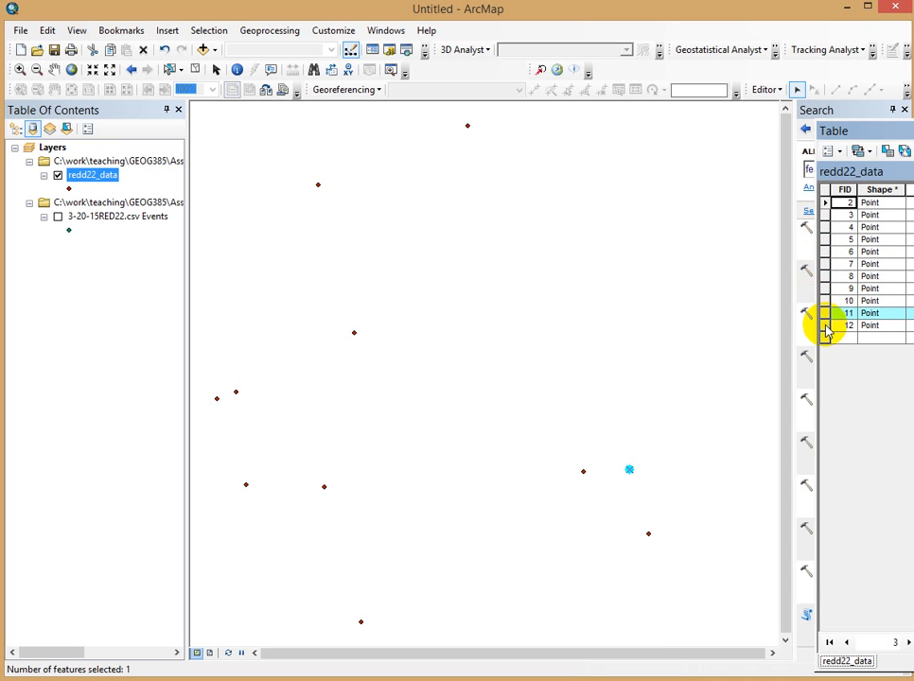
pyautogui.click(825, 327)
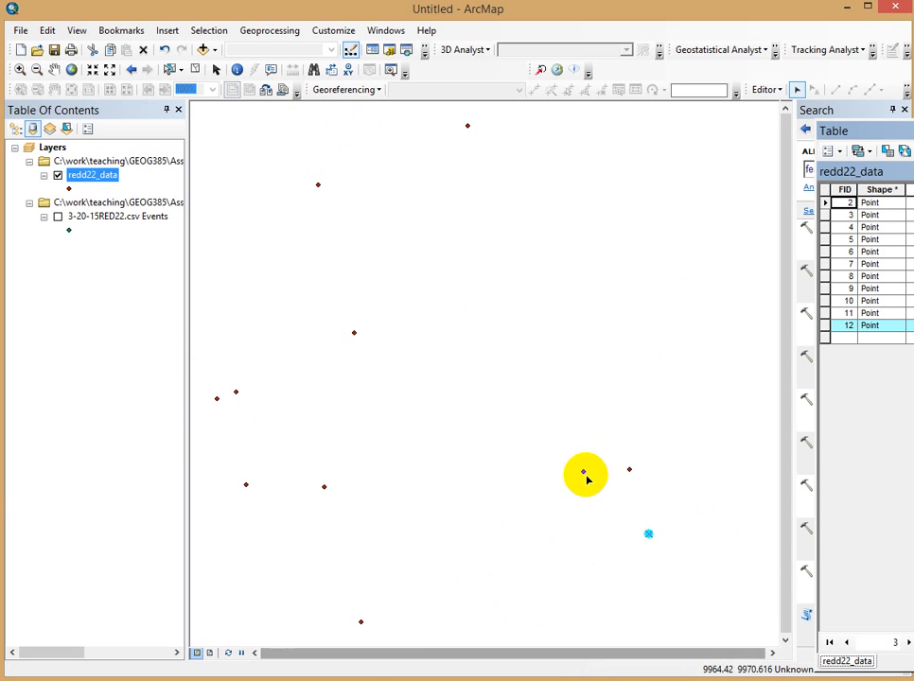
# Close the redd22_data attribute table and save the edits made to the layer.
pyautogui.moveTo(852, 131); pyautogui.dragTo(691, 127)
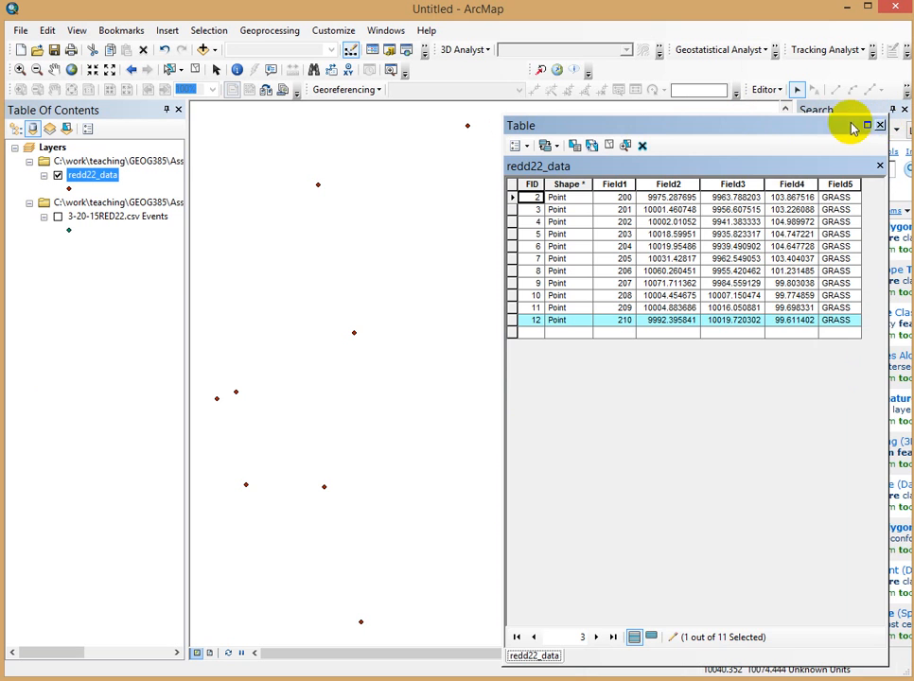
pyautogui.click(880, 126)
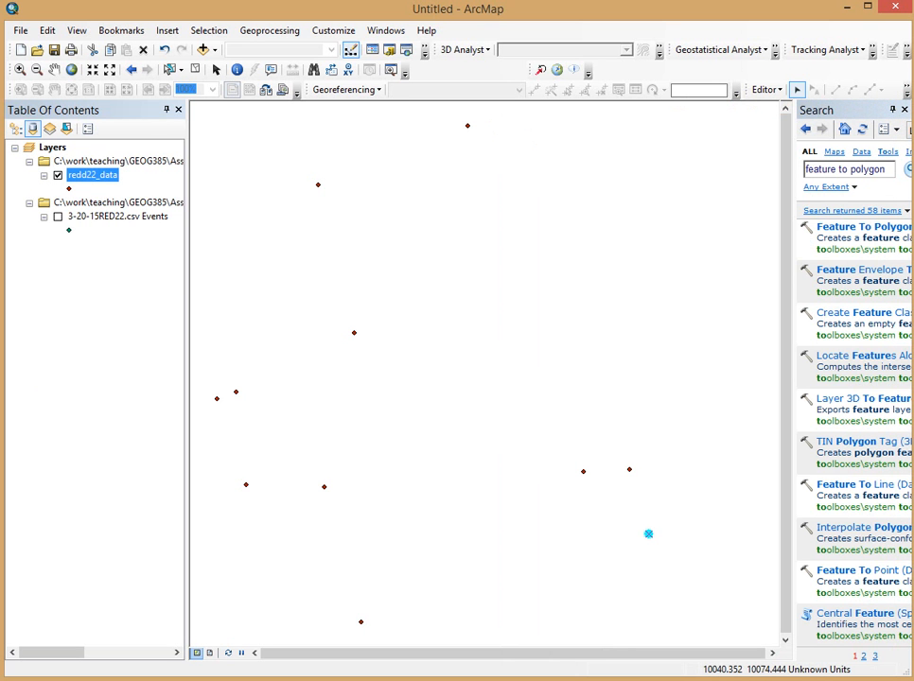
pyautogui.click(770, 90)
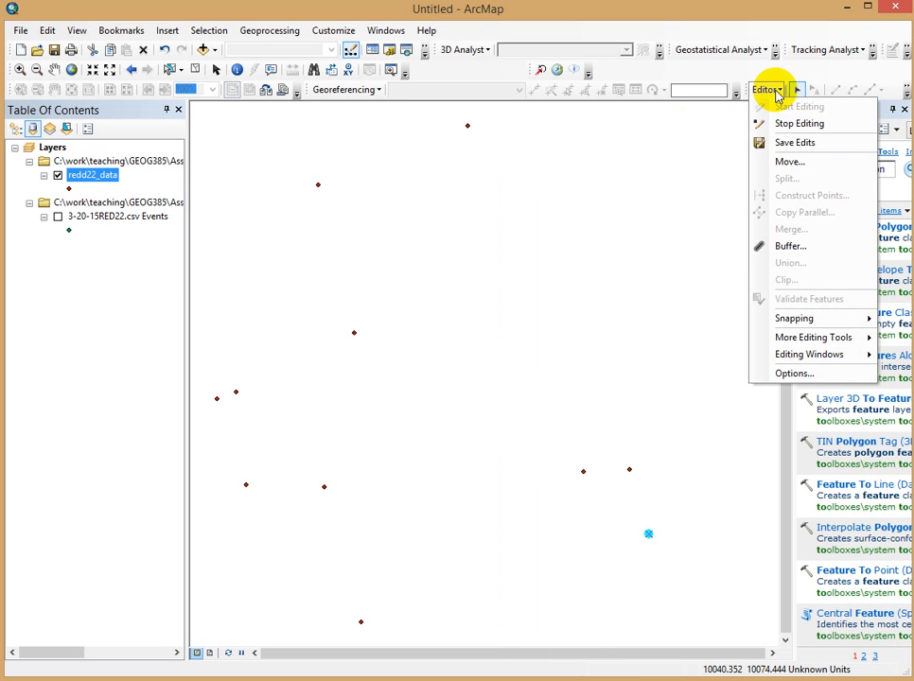
pyautogui.click(821, 141)
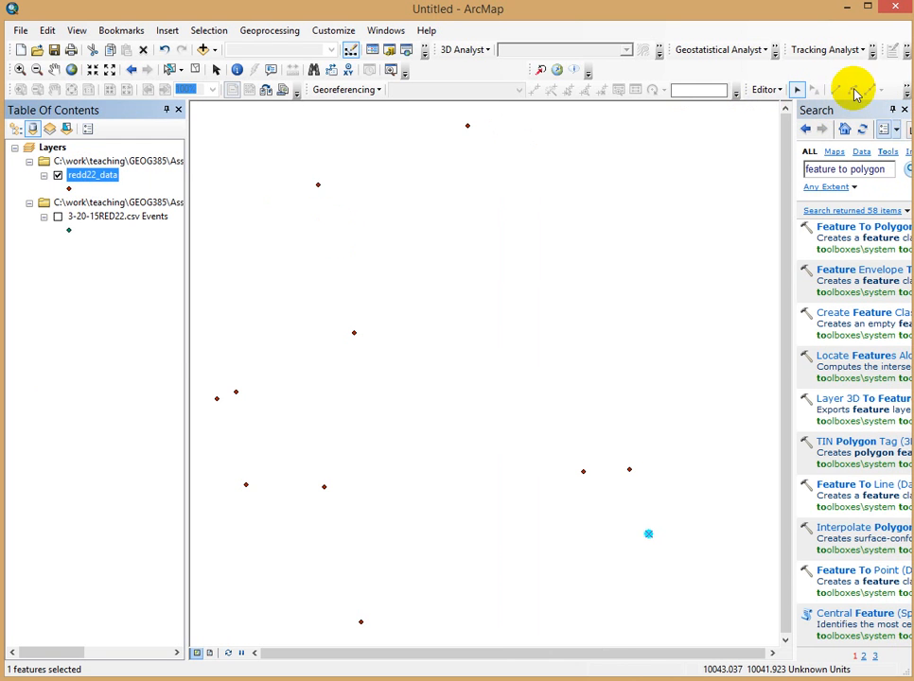
# Widen the program window to expose the full Editor tools and open the Create Features window.
pyautogui.moveTo(812, 16); pyautogui.dragTo(570, 15)
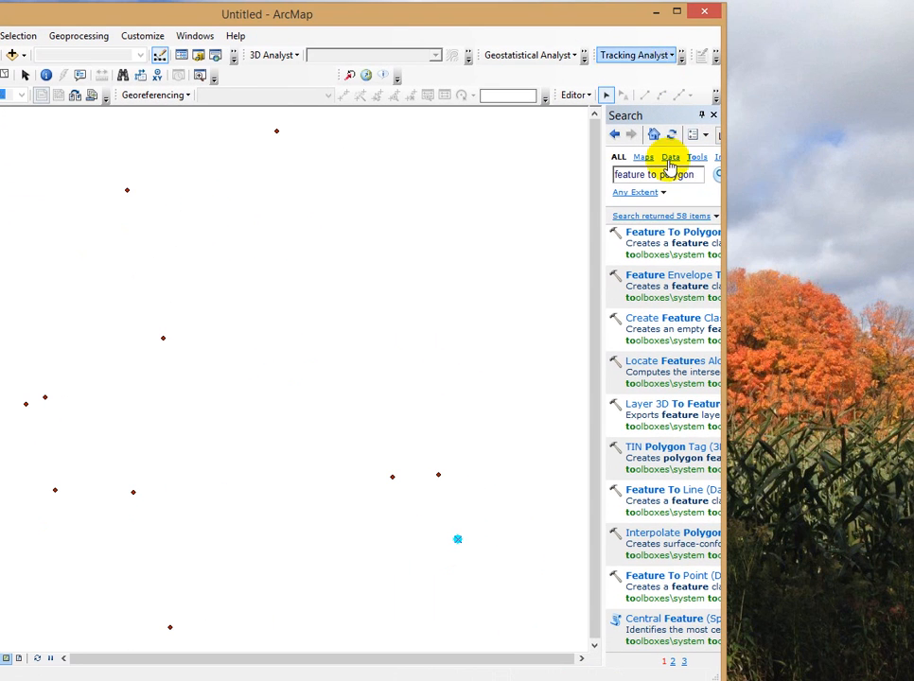
pyautogui.moveTo(727, 190); pyautogui.dragTo(910, 206)
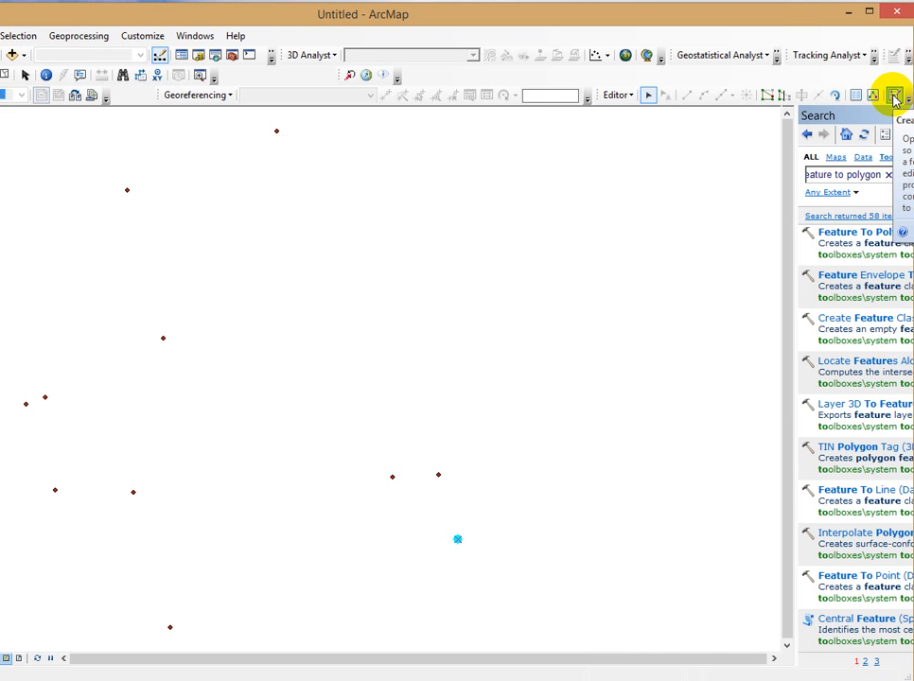
pyautogui.moveTo(782, 14); pyautogui.dragTo(577, 18)
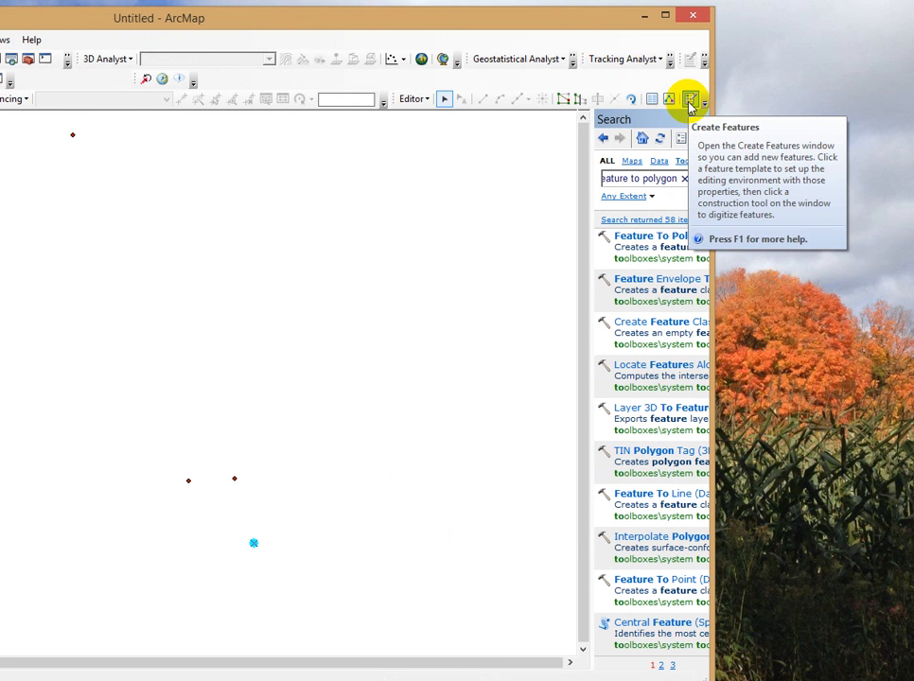
pyautogui.click(689, 102)
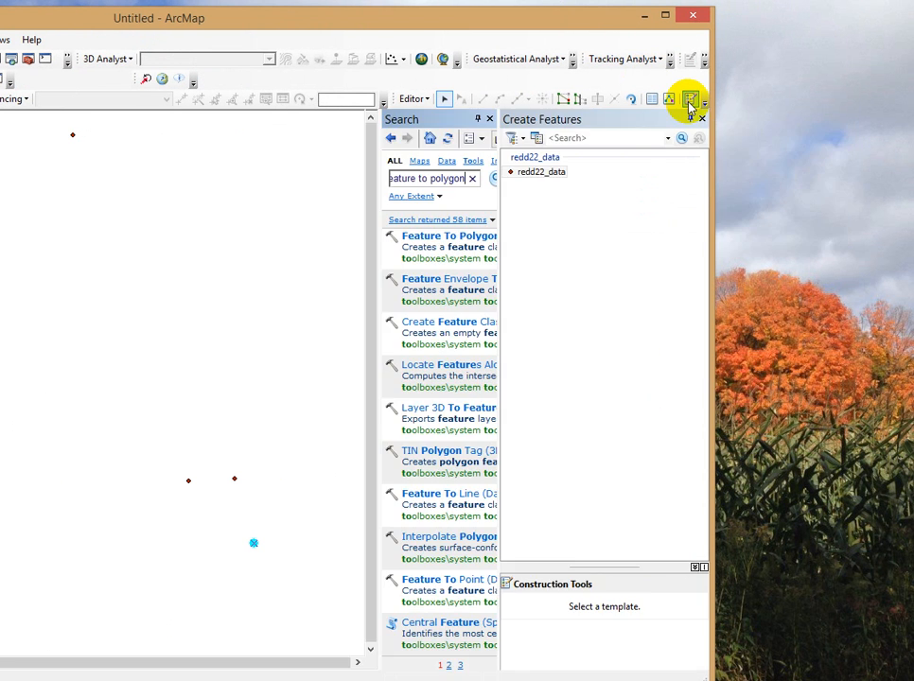
# Add a redd22_data point with the Point construction tool, snapped onto the first surveyed point, number 200, at the map's southern end.
pyautogui.click(542, 172)
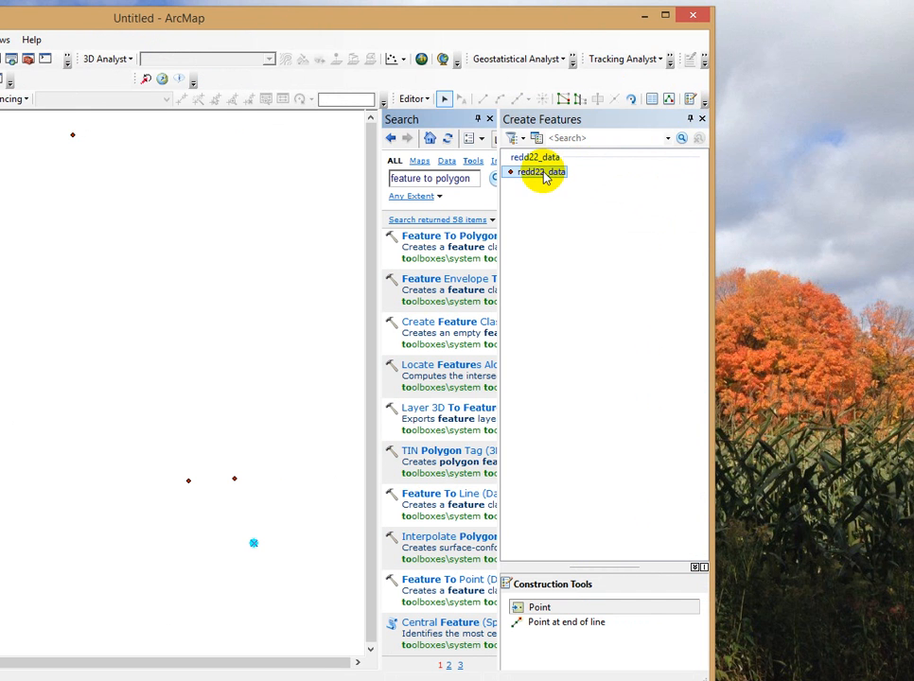
pyautogui.click(556, 610)
pyautogui.moveTo(397, 11); pyautogui.dragTo(672, 16)
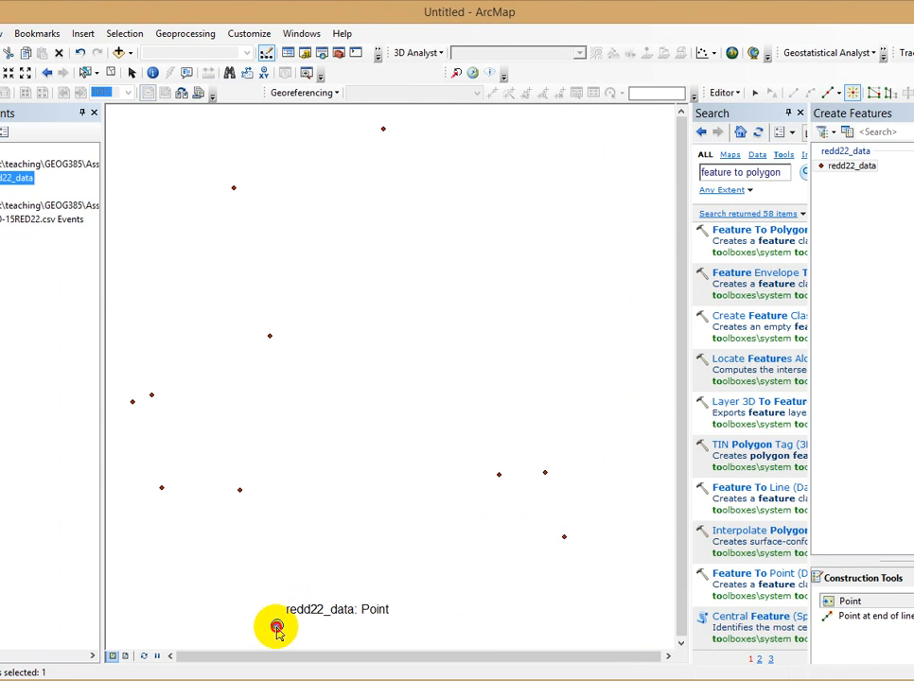
pyautogui.click(277, 624)
# Reopen the redd22_data attribute table and step through records FID 4 to FID 13 to trace the point order back to the start.
pyautogui.moveTo(851, 113); pyautogui.dragTo(704, 88)
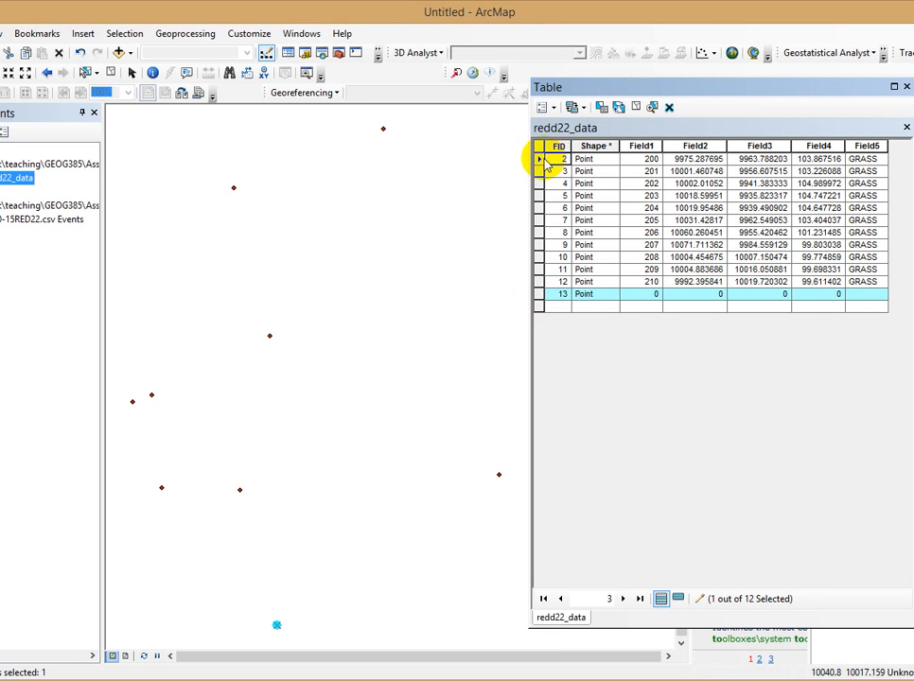
pyautogui.moveTo(632, 87); pyautogui.dragTo(877, 93)
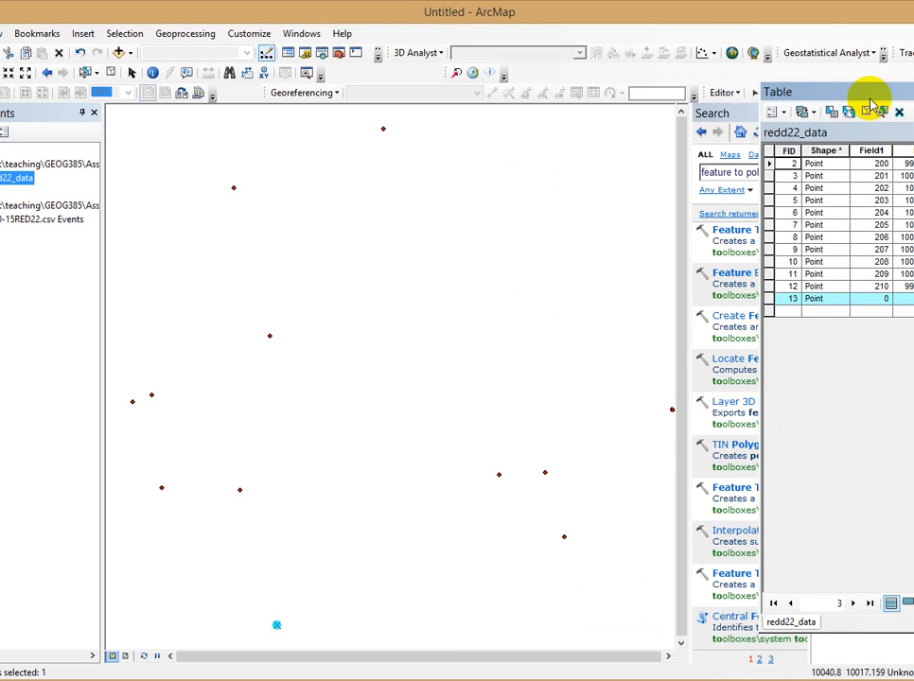
pyautogui.click(769, 188)
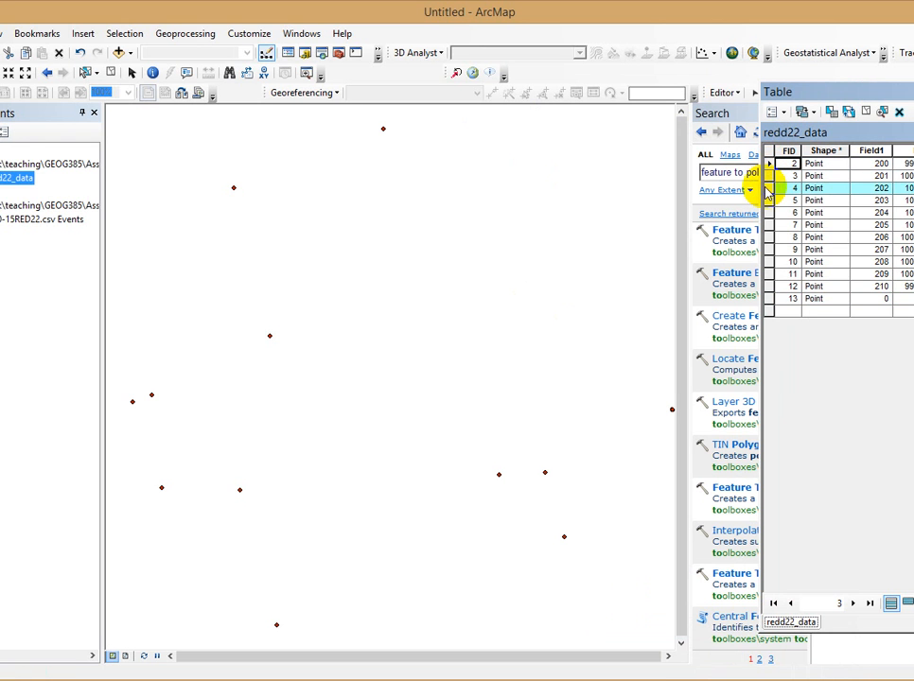
pyautogui.click(769, 199)
pyautogui.click(769, 212)
pyautogui.click(769, 225)
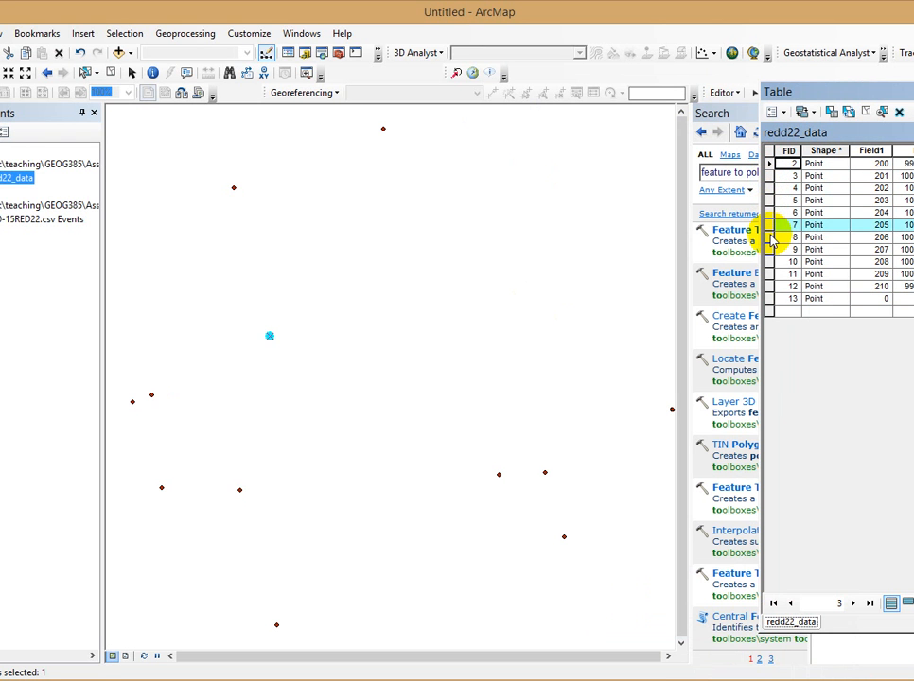
pyautogui.click(769, 236)
pyautogui.click(769, 248)
pyautogui.click(770, 261)
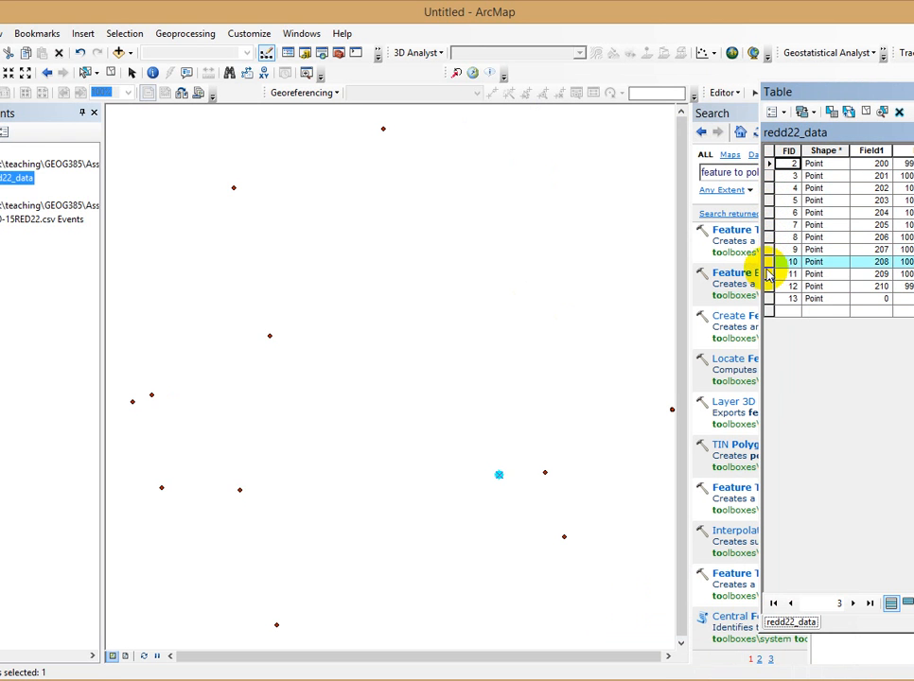
pyautogui.click(769, 274)
pyautogui.click(769, 286)
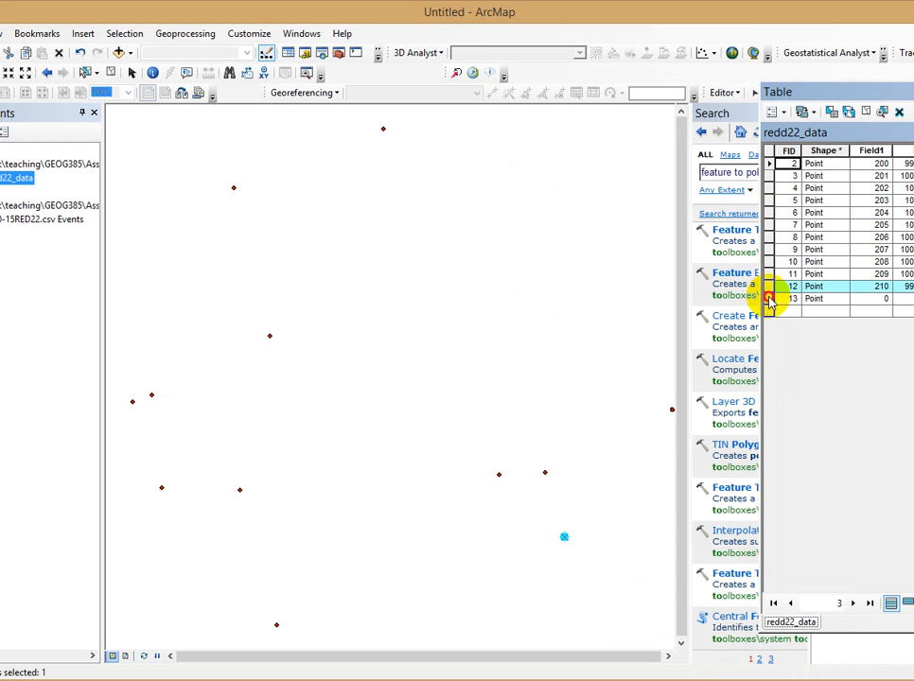
pyautogui.click(769, 299)
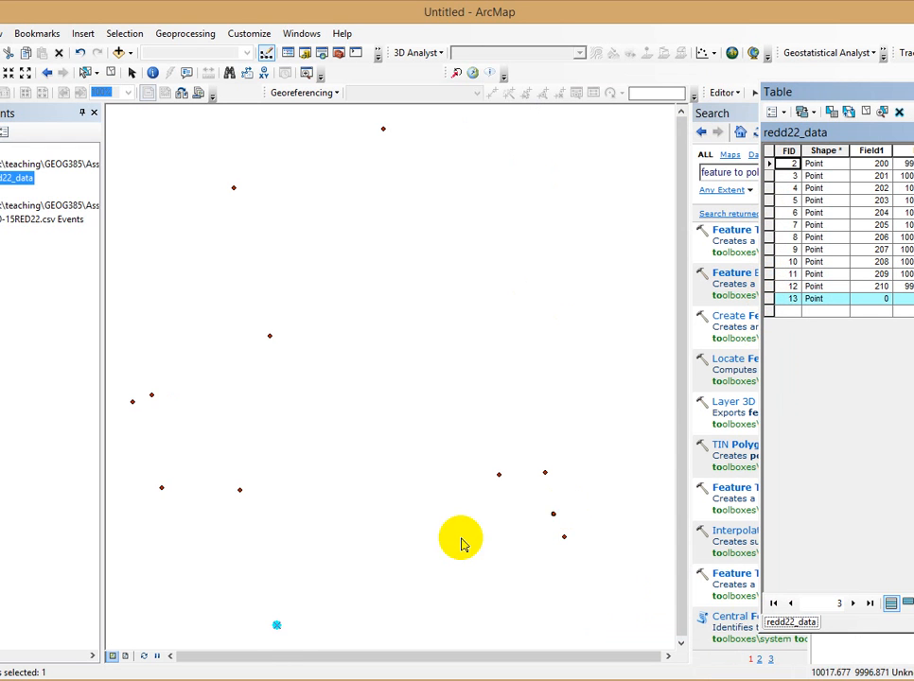
pyautogui.click(276, 626)
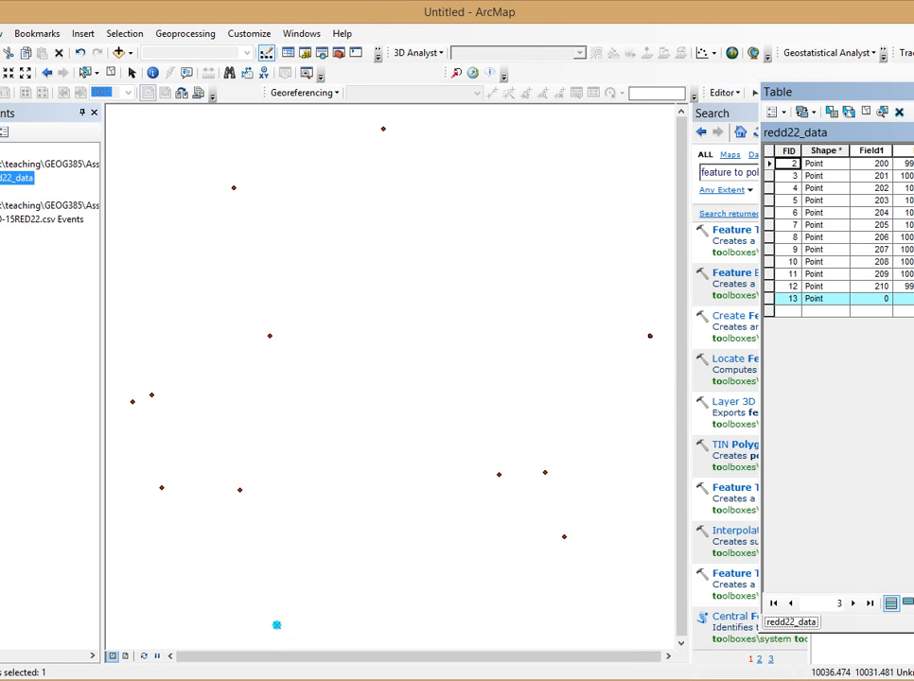
pyautogui.click(402, 648)
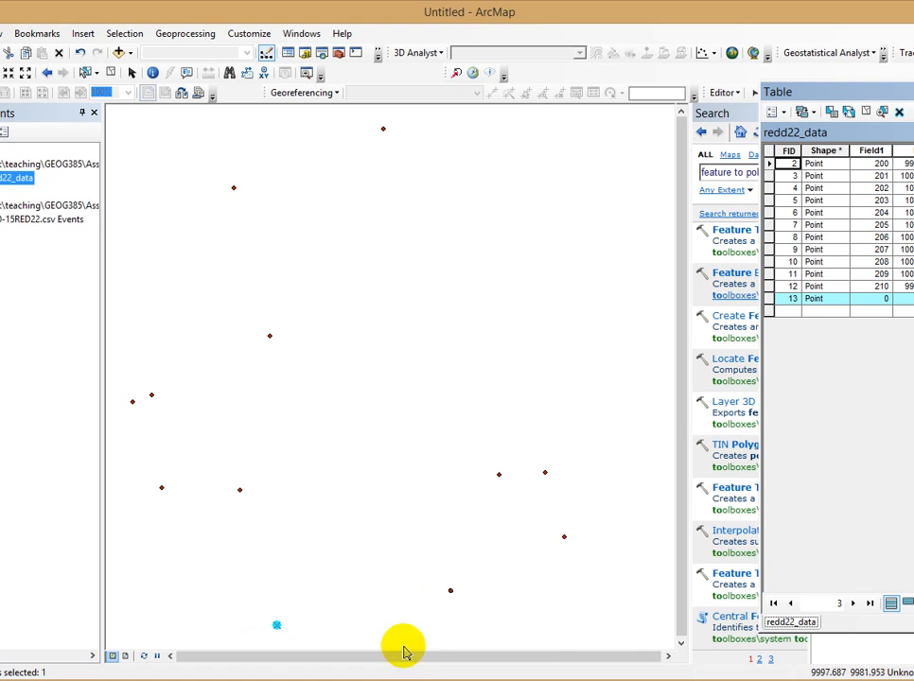